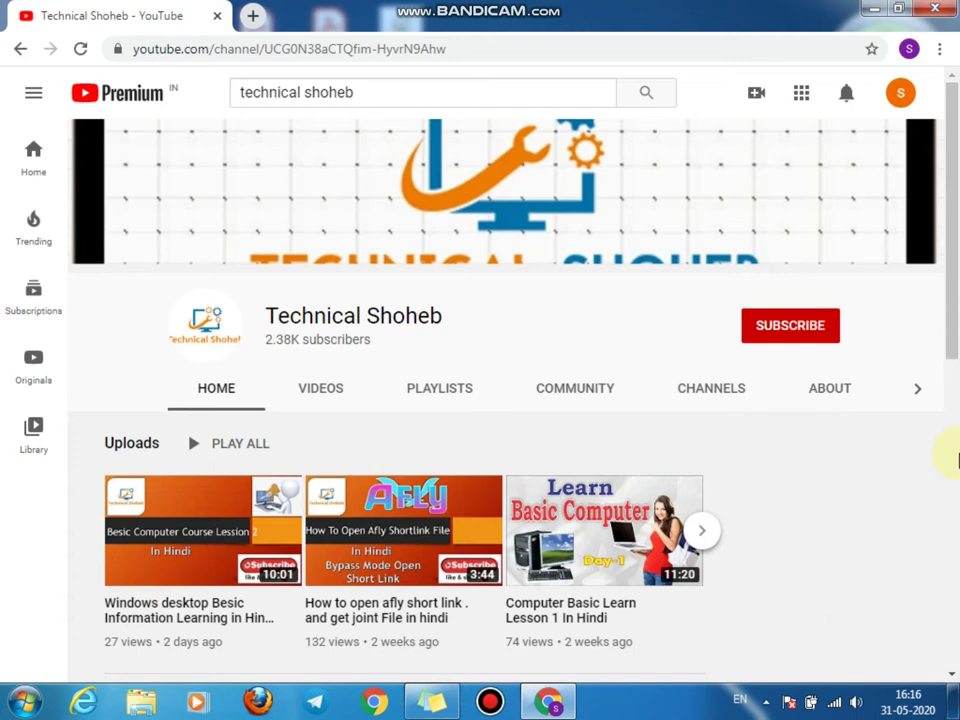
# Step: Open a new blank tab beside the Technical Shoheb YouTube channel page
pyautogui.click(253, 20)
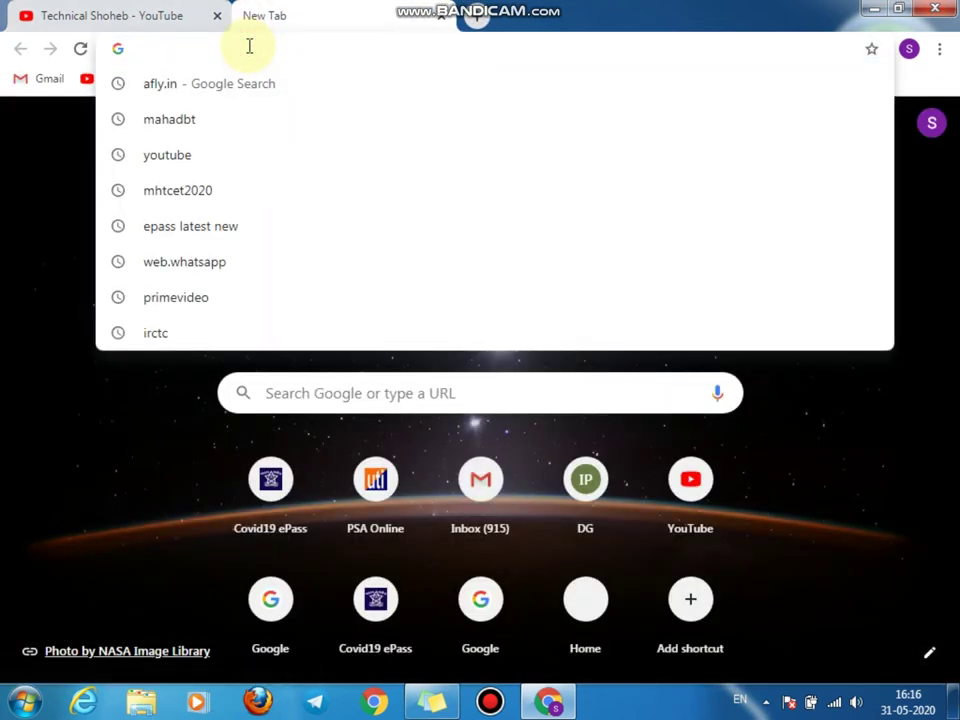
# Step: Paste the afly.in referral link into the address bar and load the AFLY INDIA homepage
pyautogui.hotkey('ctrl', 'v')
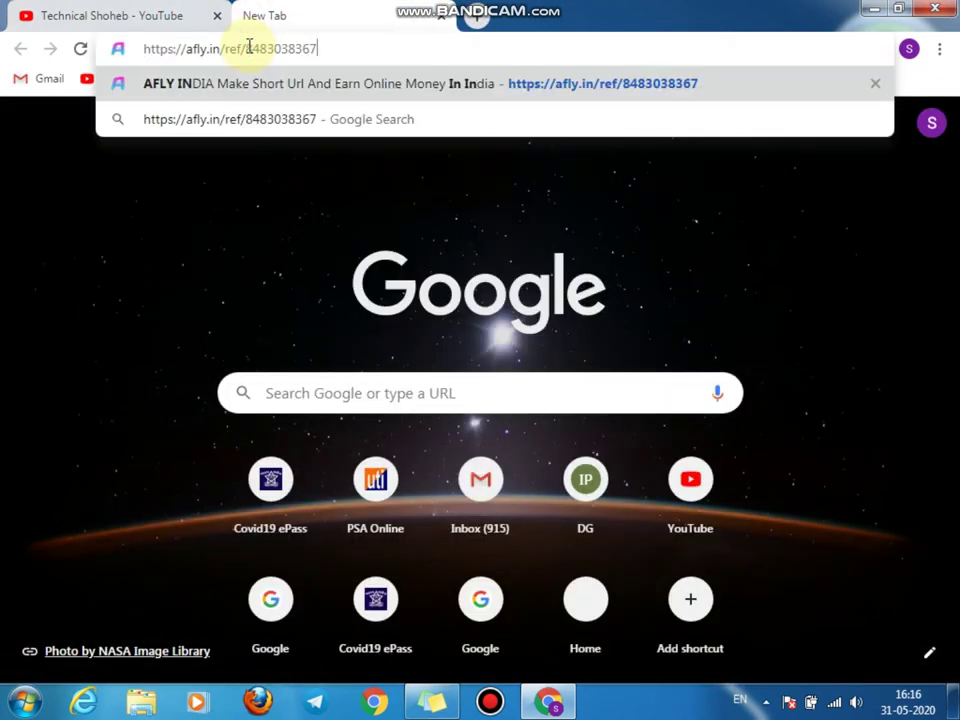
pyautogui.press('Return')
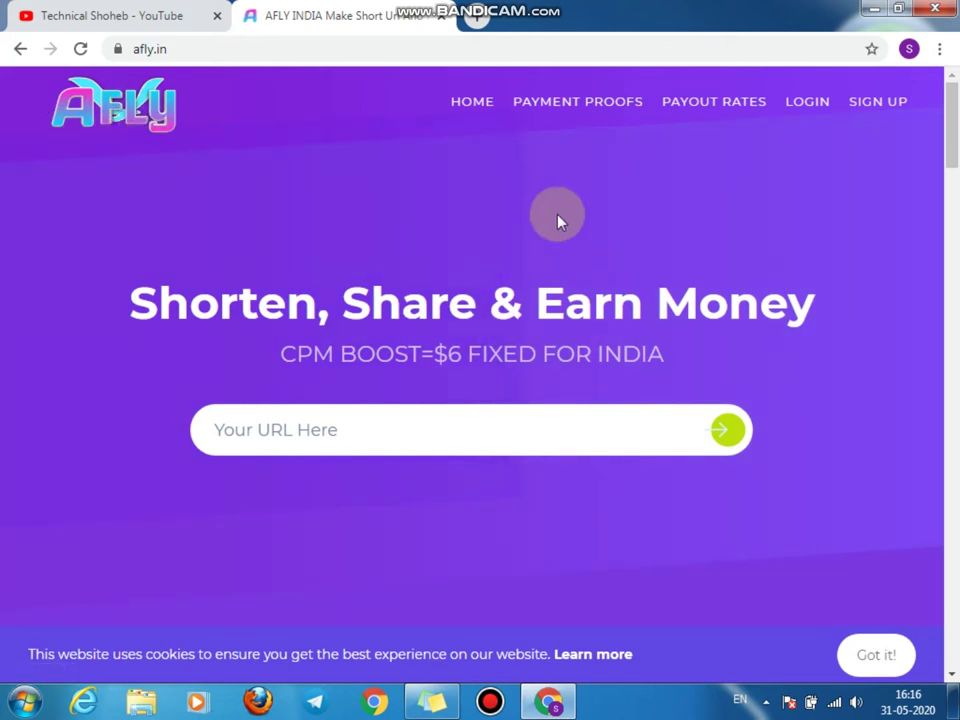
# Step: Go to the AFLY India sign-up page and place the cursor in the Username field
pyautogui.click(878, 108)
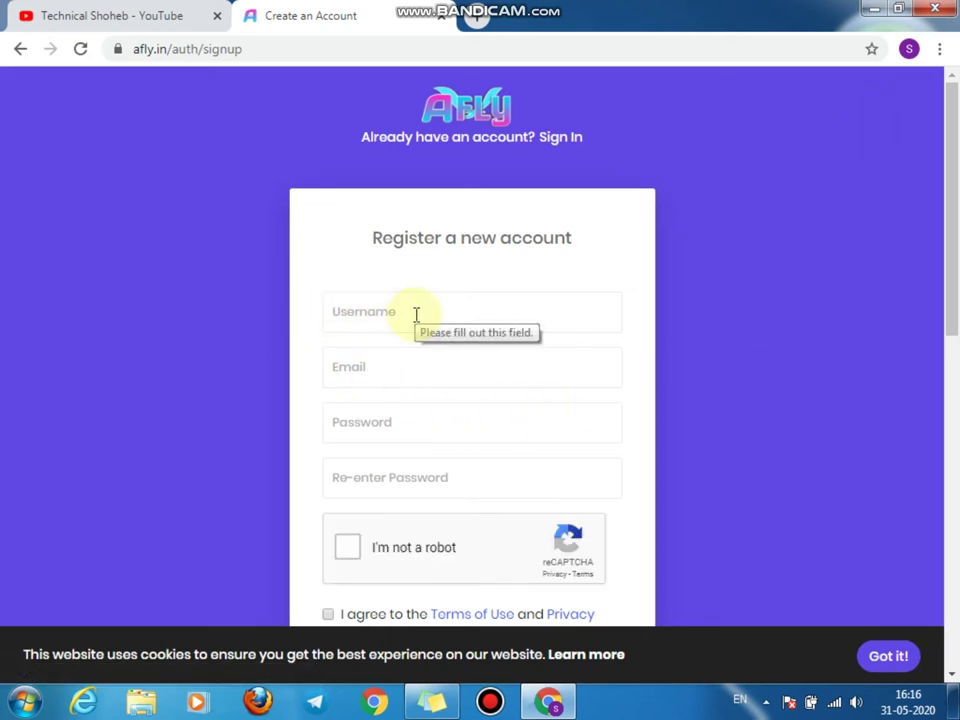
pyautogui.scroll(-1, 413, 325)
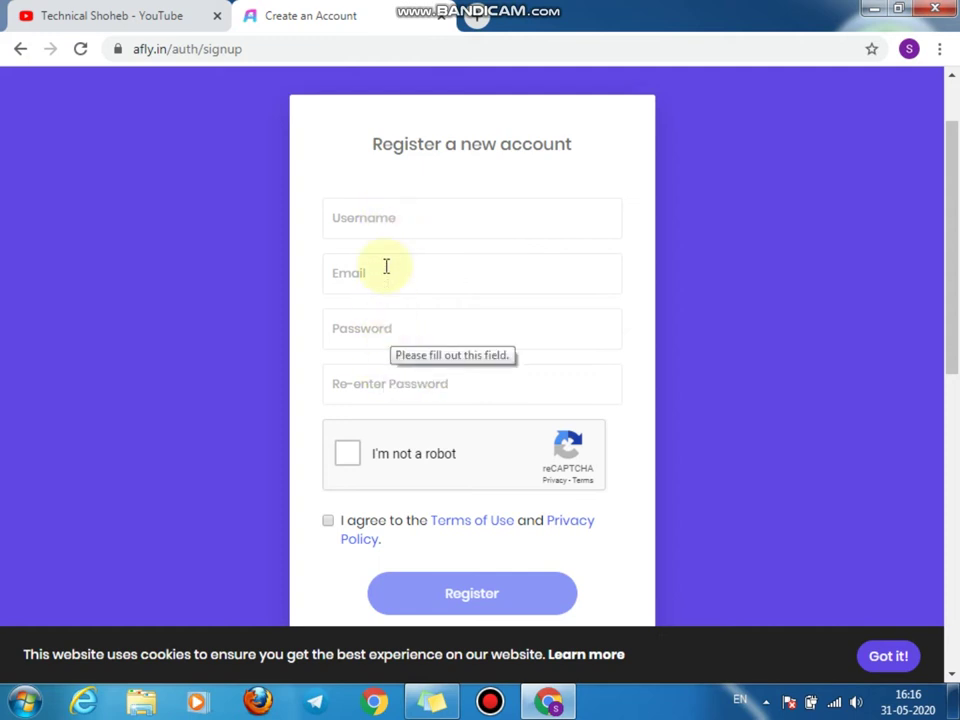
pyautogui.click(384, 223)
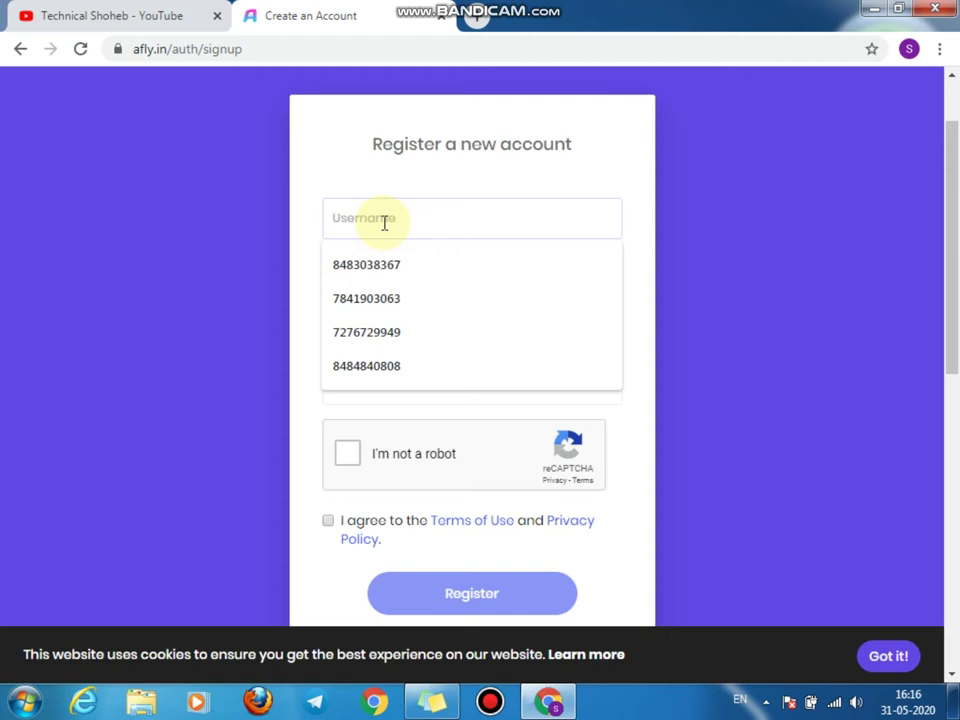
# Step: Fill in the account's username, e-mail address and password on the registration form
pyautogui.write('s')
pyautogui.press('BackSpace')
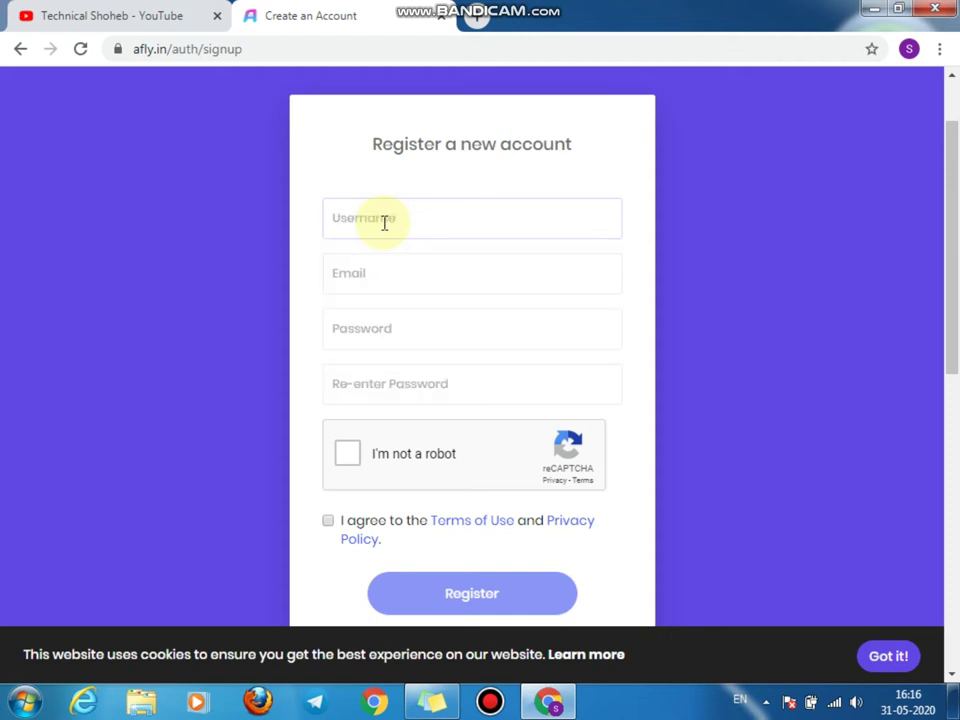
pyautogui.write('technicalshoheb')
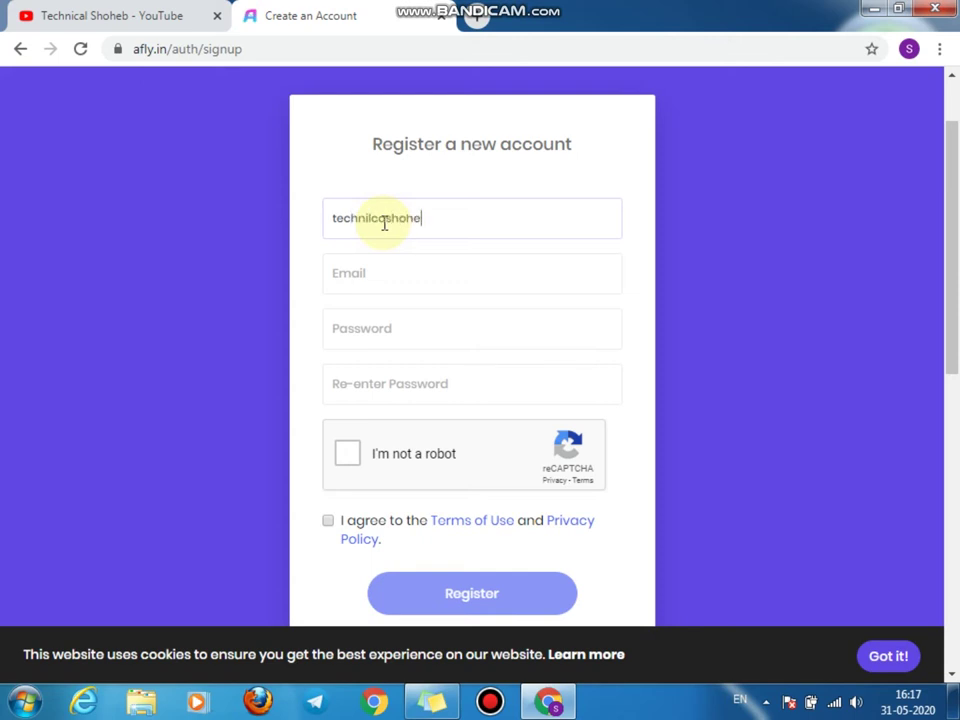
pyautogui.press('Tab')
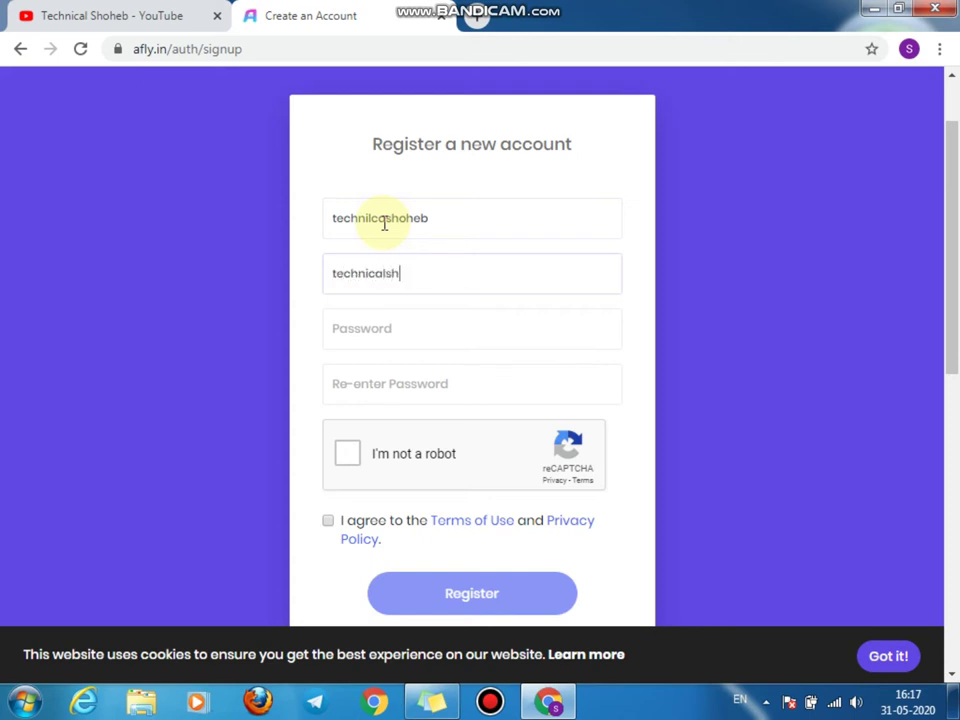
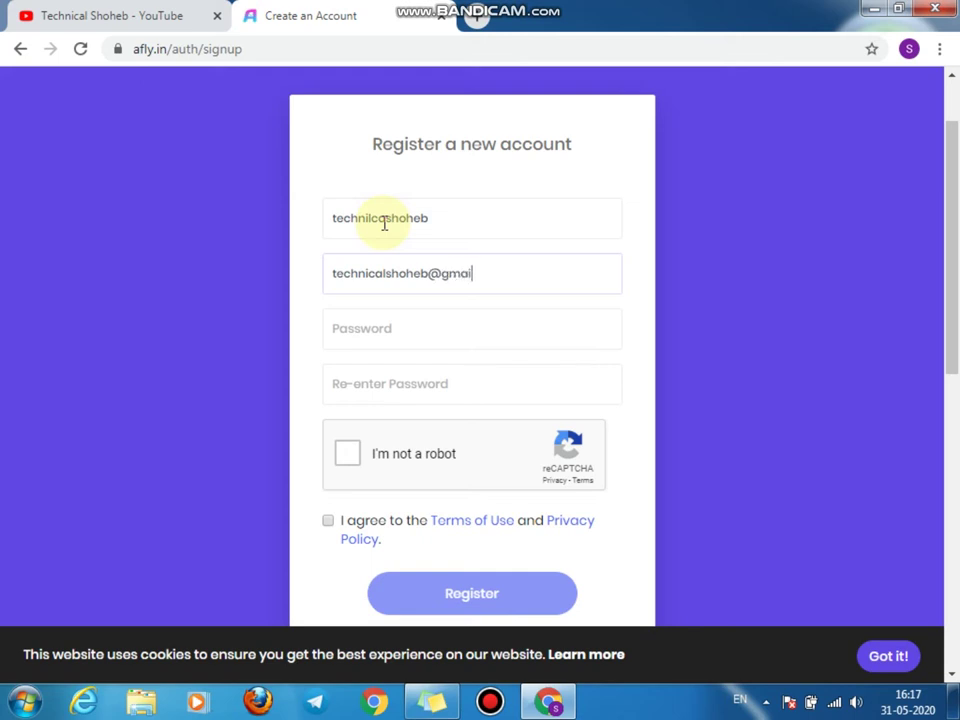
pyautogui.press('Tab')
pyautogui.write('•••••••')
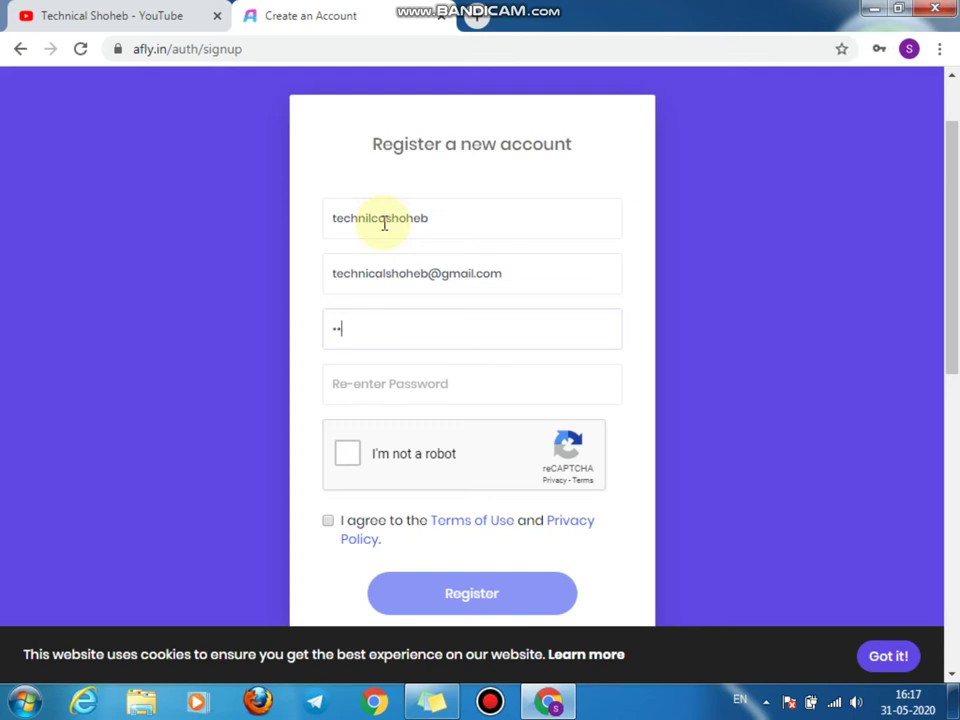
pyautogui.hotkey('ctrl', 'a')
pyautogui.press('BackSpace')
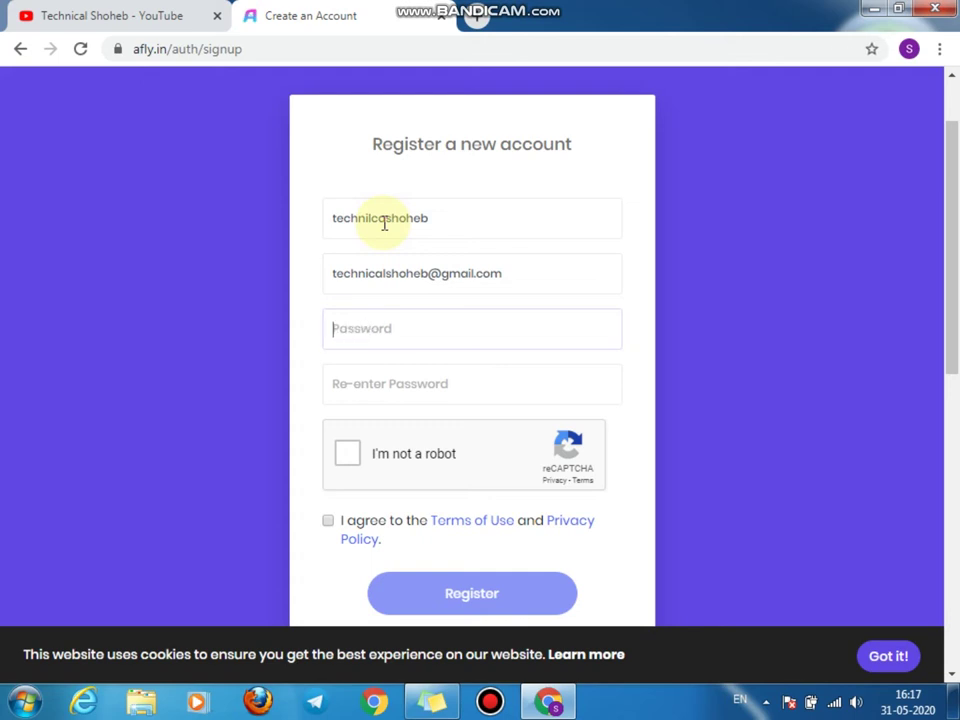
pyautogui.write('••••••••••')
pyautogui.press('Tab')
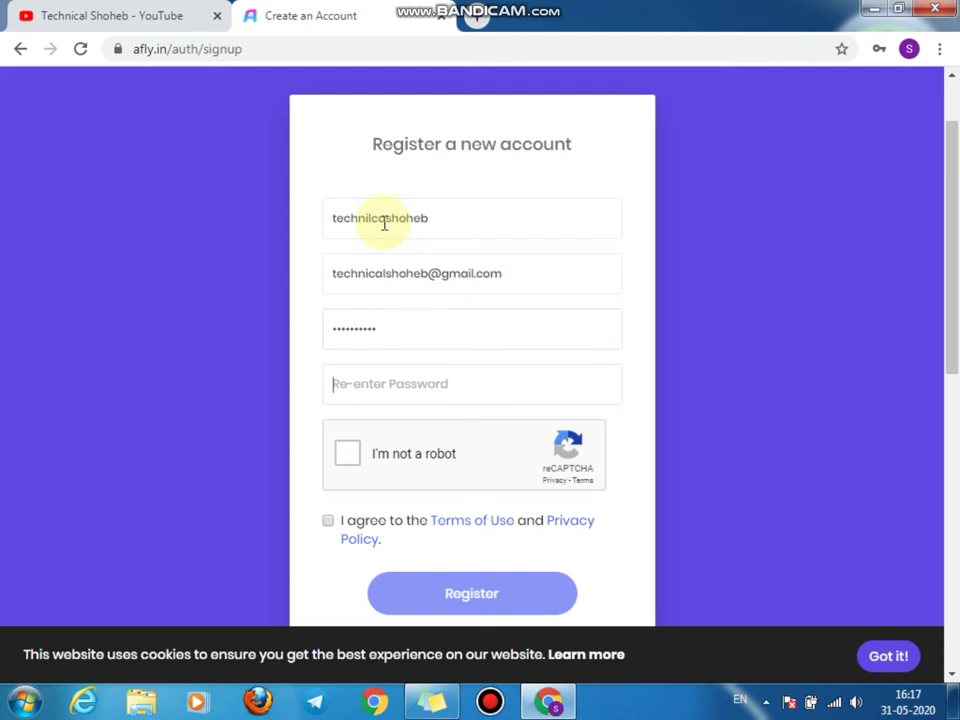
pyautogui.write('••••••••••')
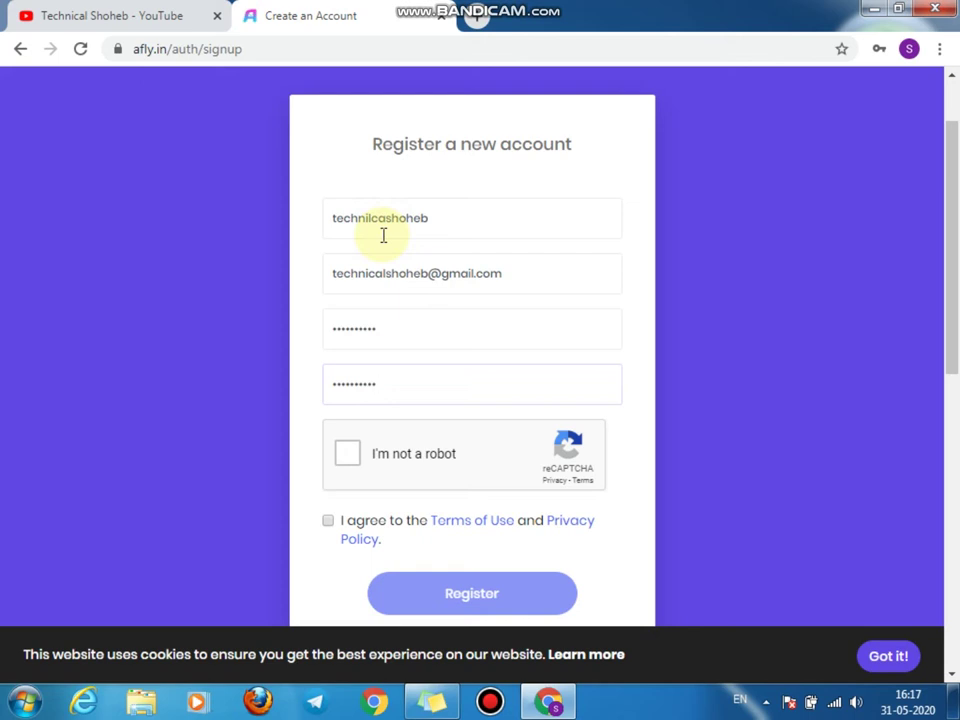
# Step: Pass the reCAPTCHA, accept the Terms of Use and Privacy Policy, and submit the registration
pyautogui.click(350, 455)
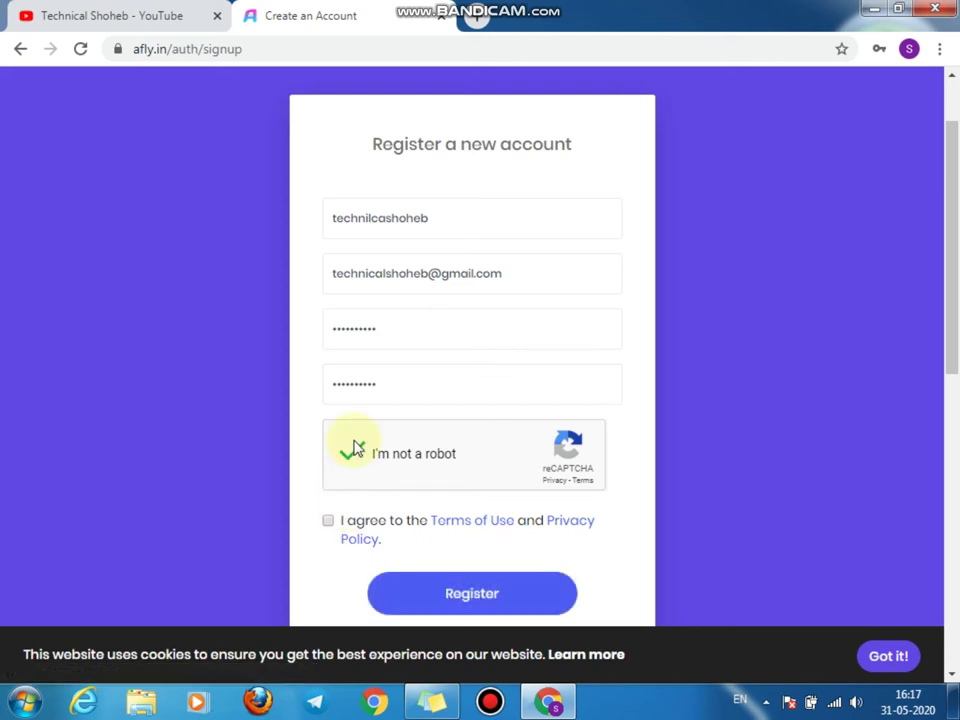
pyautogui.scroll(-1, 373, 415)
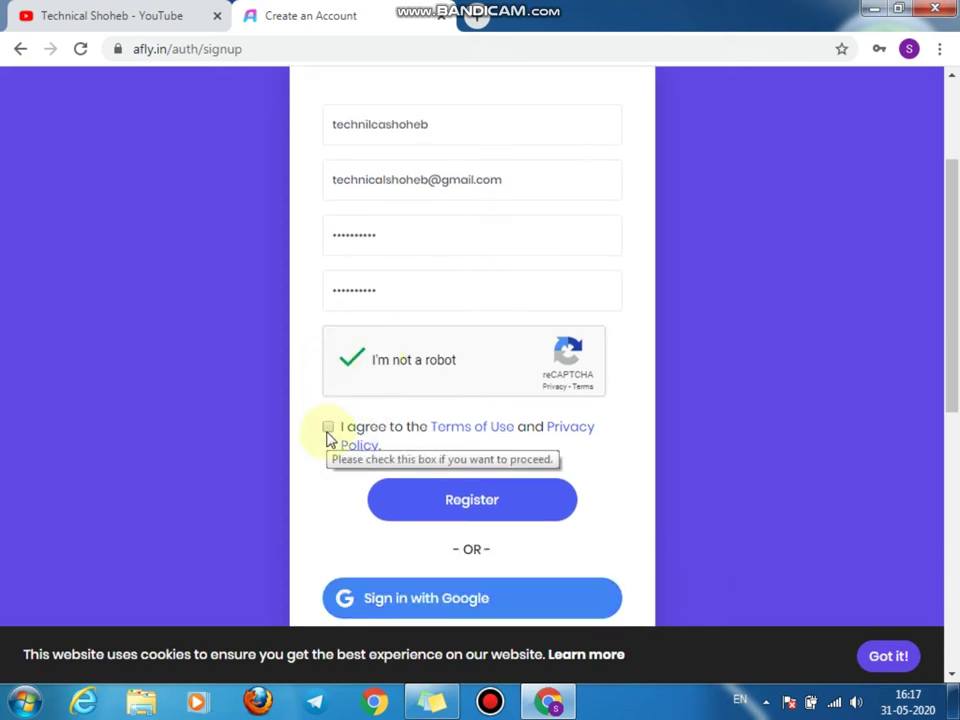
pyautogui.click(328, 427)
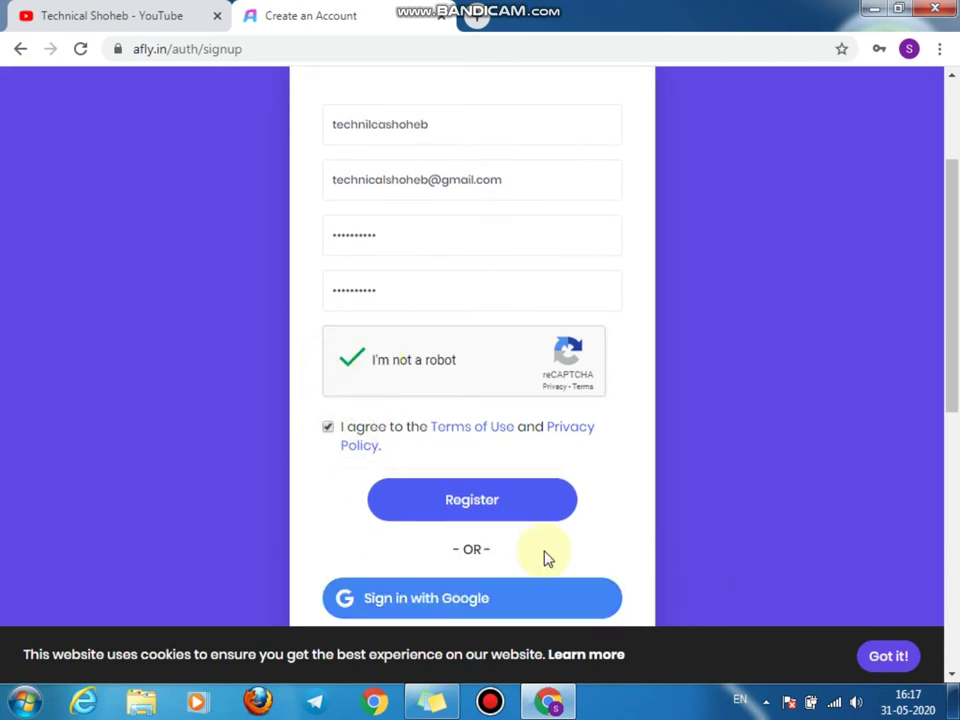
pyautogui.click(490, 513)
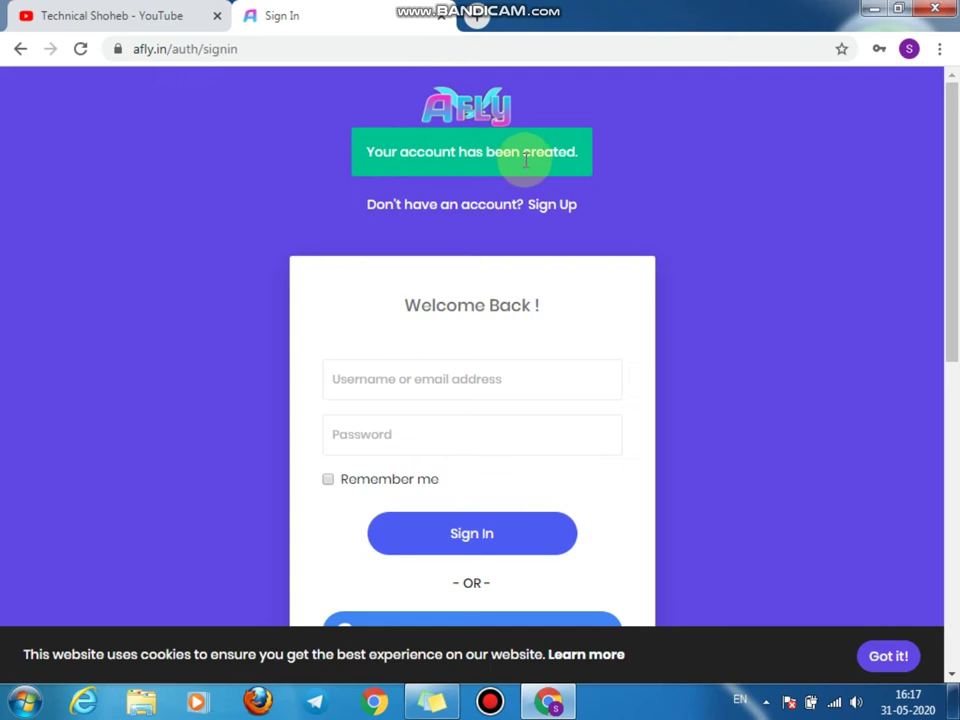
# Step: Sign in with the saved new username and its password to reach the member dashboard
pyautogui.click(453, 387)
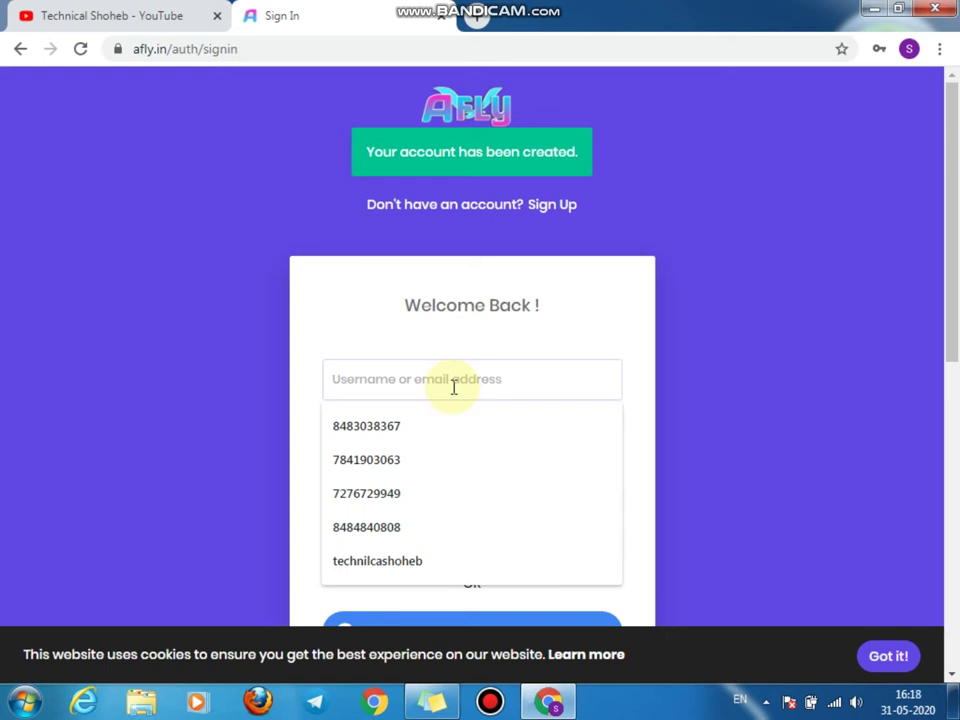
pyautogui.click(407, 561)
pyautogui.click(417, 436)
pyautogui.write('•••••••••')
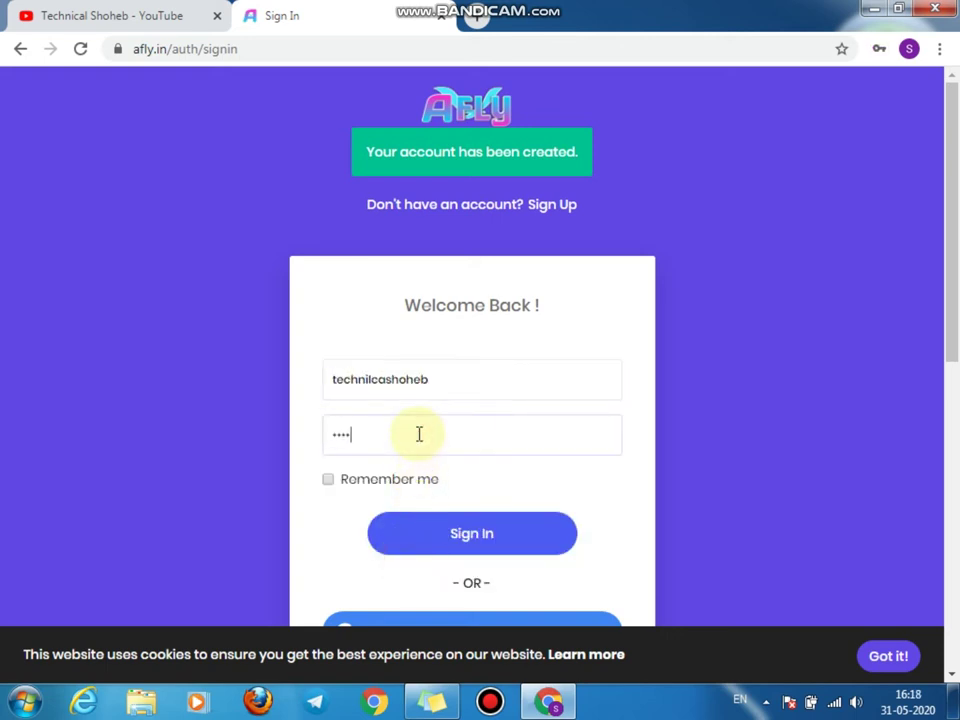
pyautogui.write('•')
pyautogui.click(452, 539)
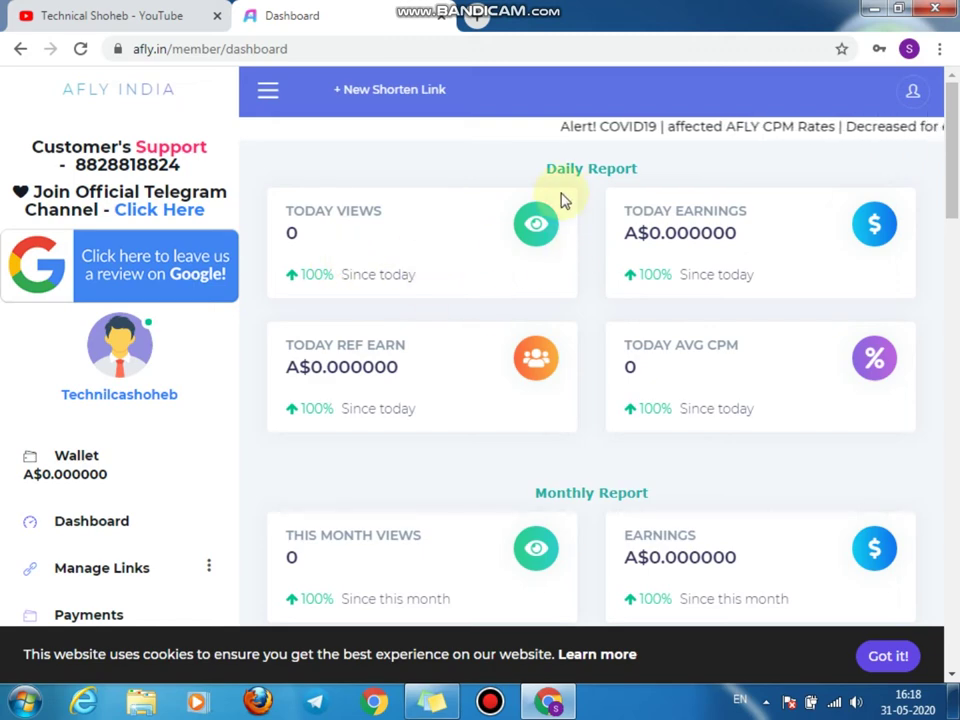
pyautogui.moveTo(546, 167); pyautogui.dragTo(662, 182)
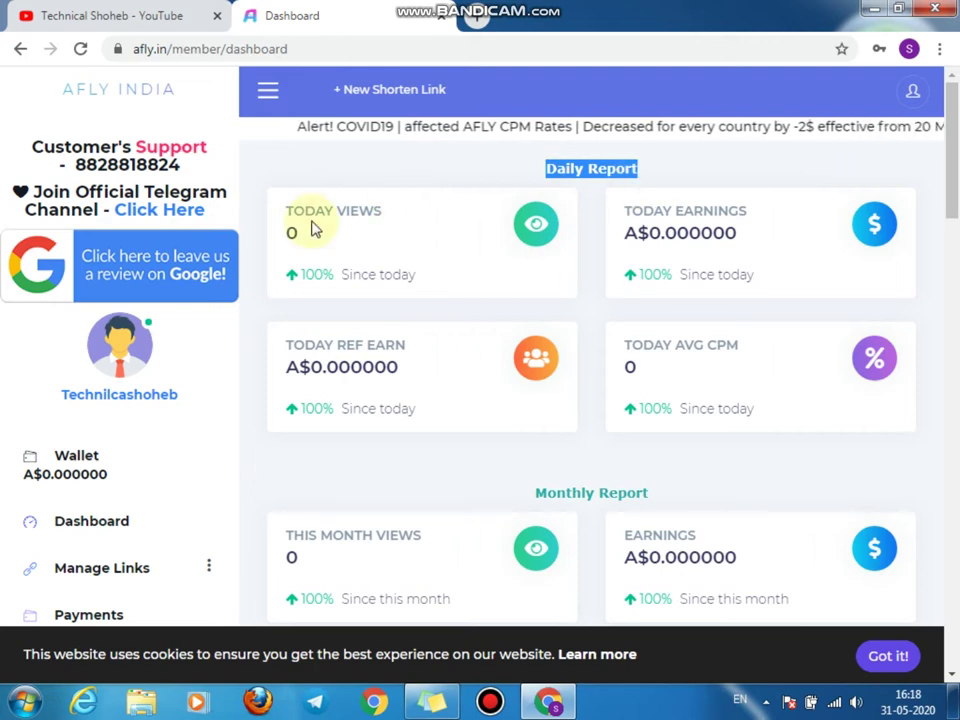
pyautogui.moveTo(653, 213); pyautogui.dragTo(782, 214)
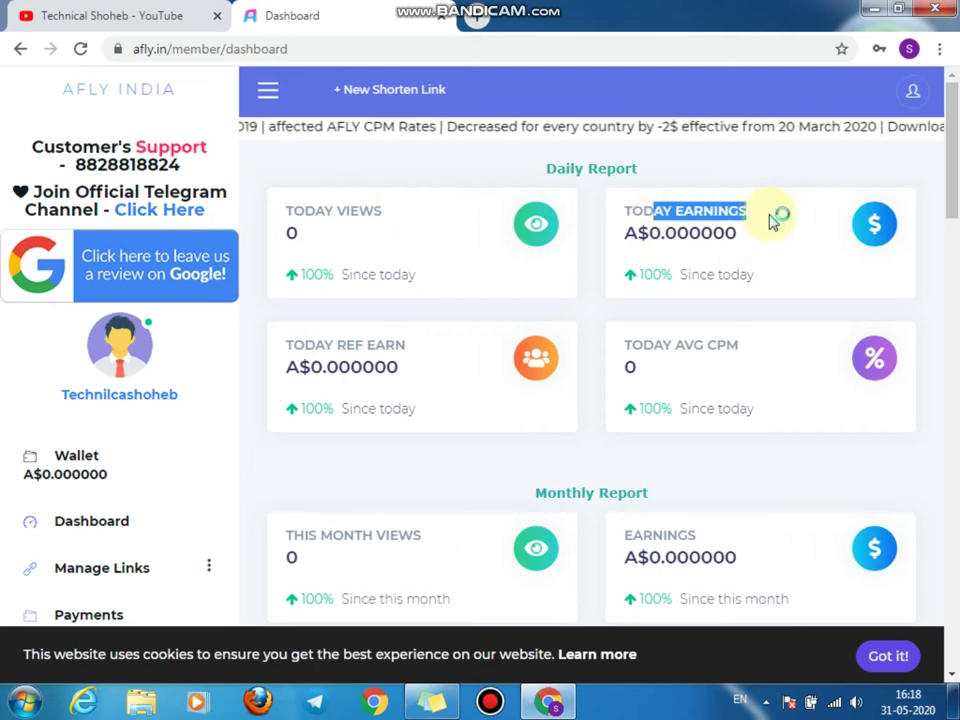
pyautogui.scroll(-2, 772, 221)
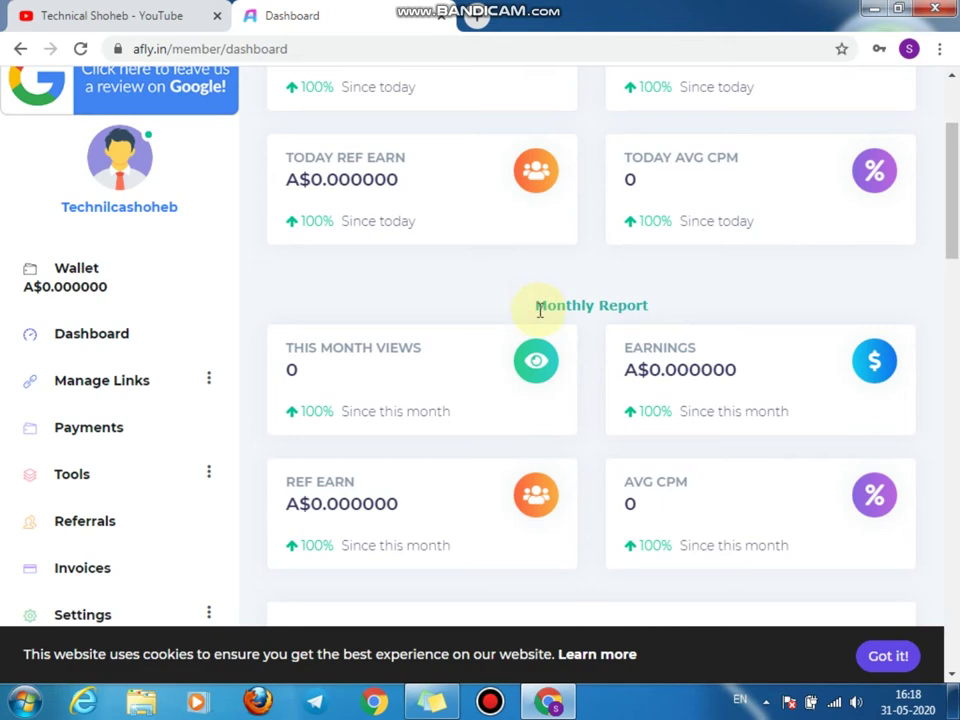
pyautogui.moveTo(534, 305); pyautogui.dragTo(664, 306)
pyautogui.scroll(-2, 463, 465)
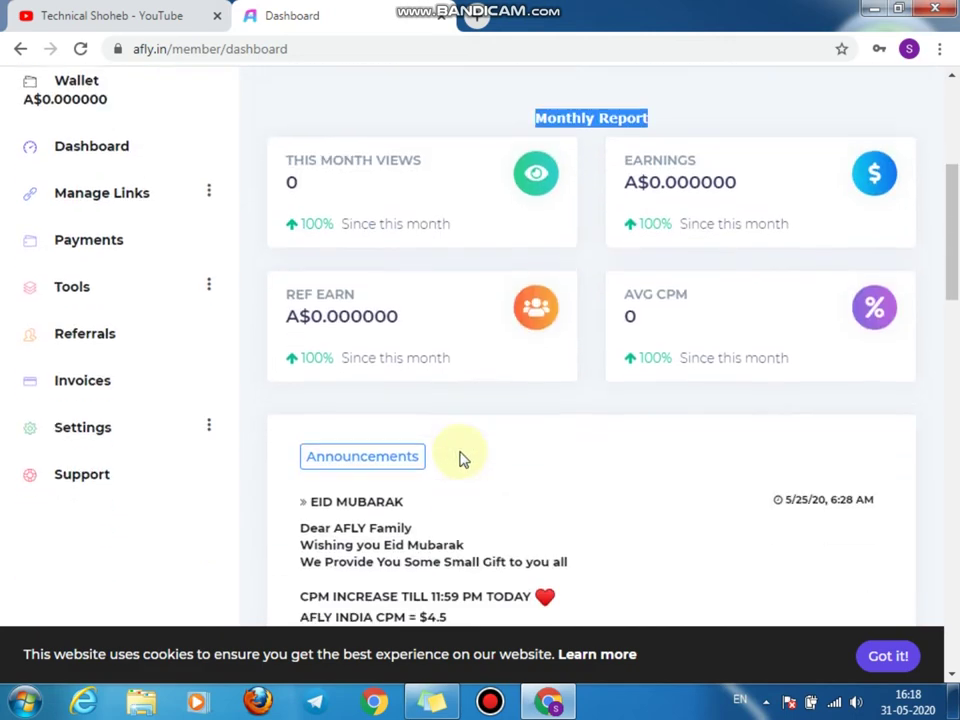
pyautogui.scroll(4, 435, 439)
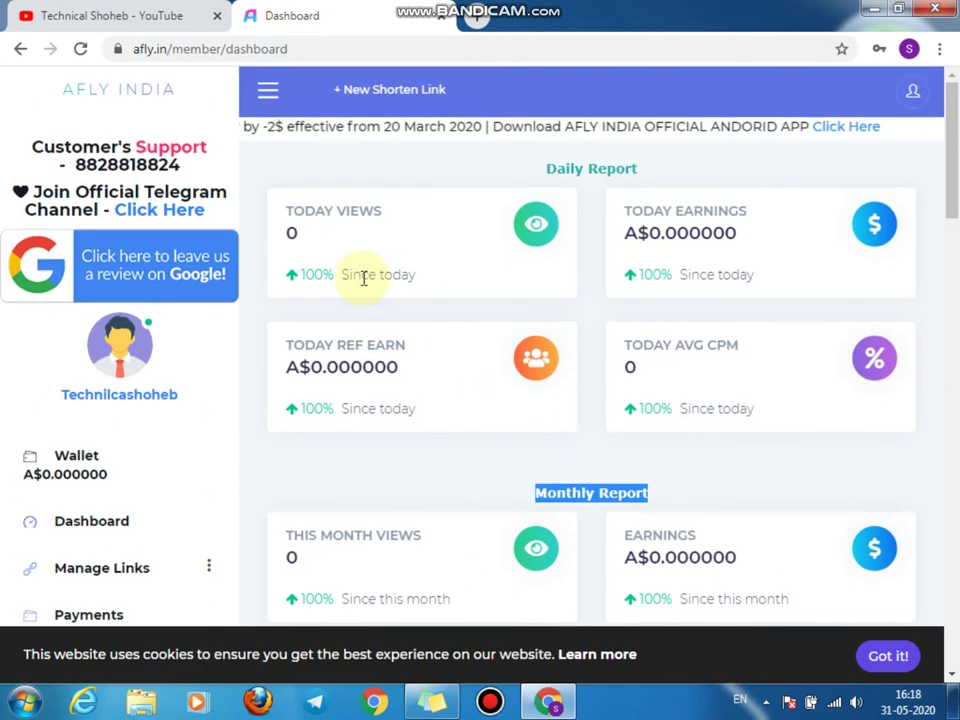
pyautogui.scroll(-3, 335, 362)
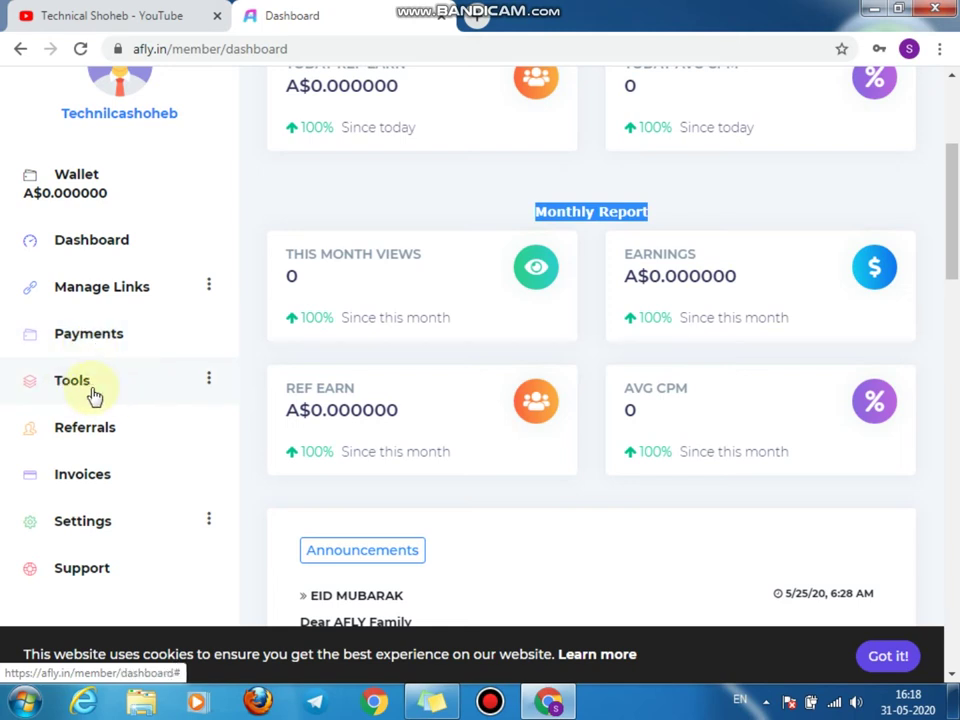
pyautogui.scroll(-1, 190, 410)
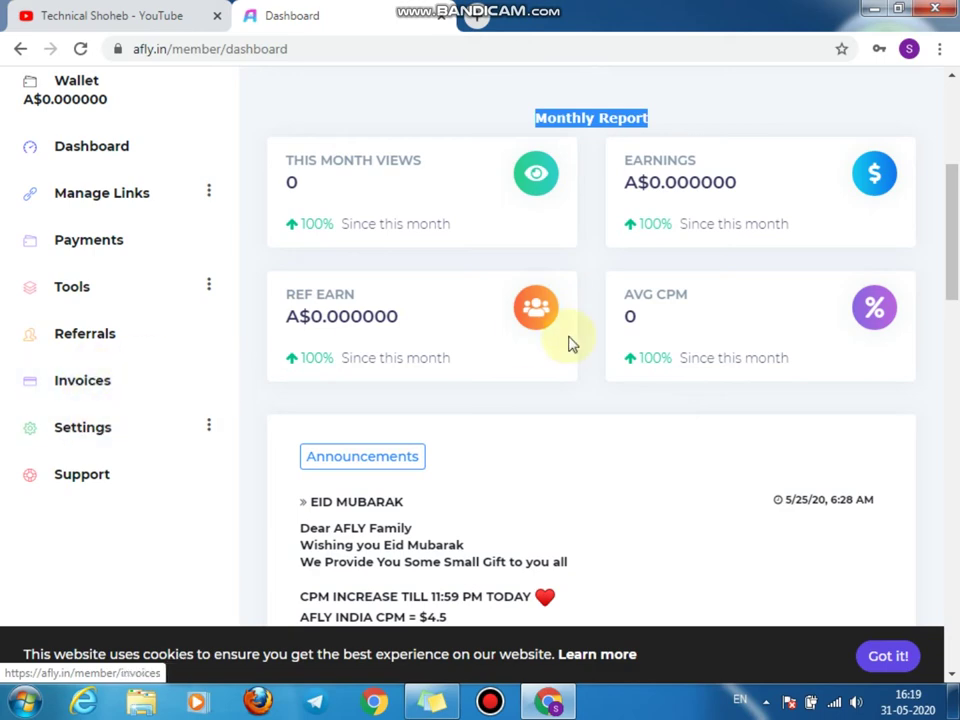
pyautogui.scroll(4, 568, 343)
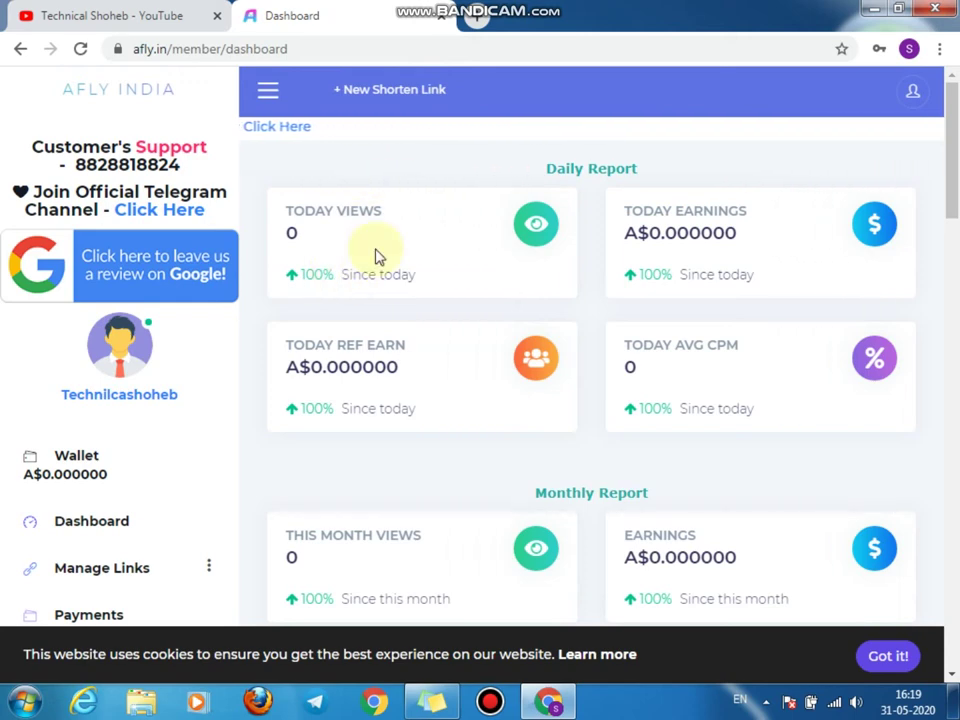
pyautogui.click(384, 105)
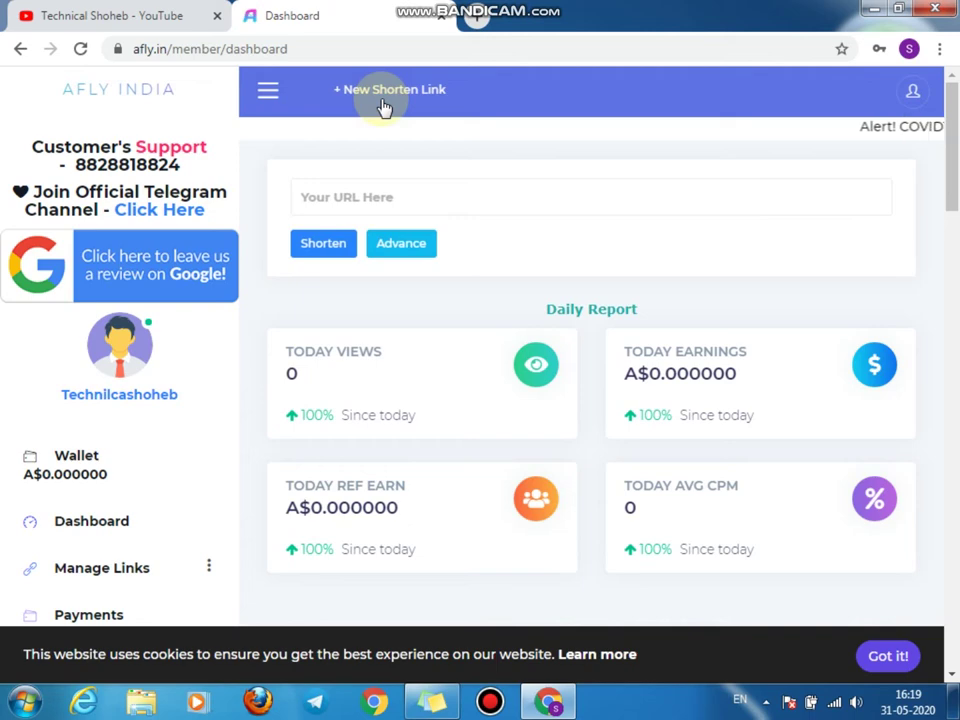
pyautogui.click(371, 199)
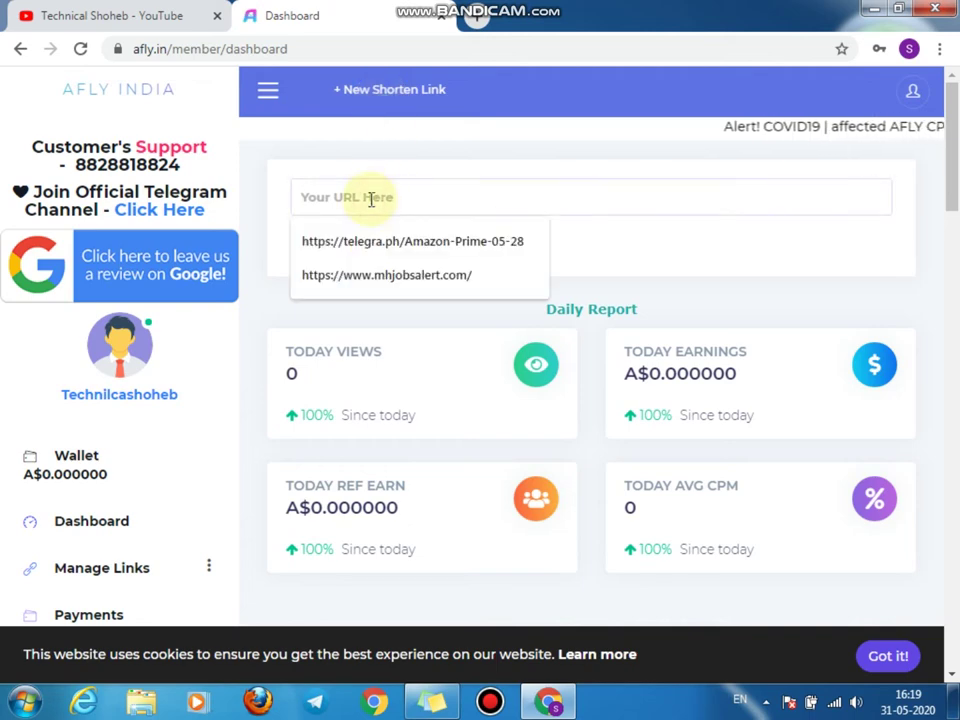
pyautogui.click(764, 703)
pyautogui.click(794, 575)
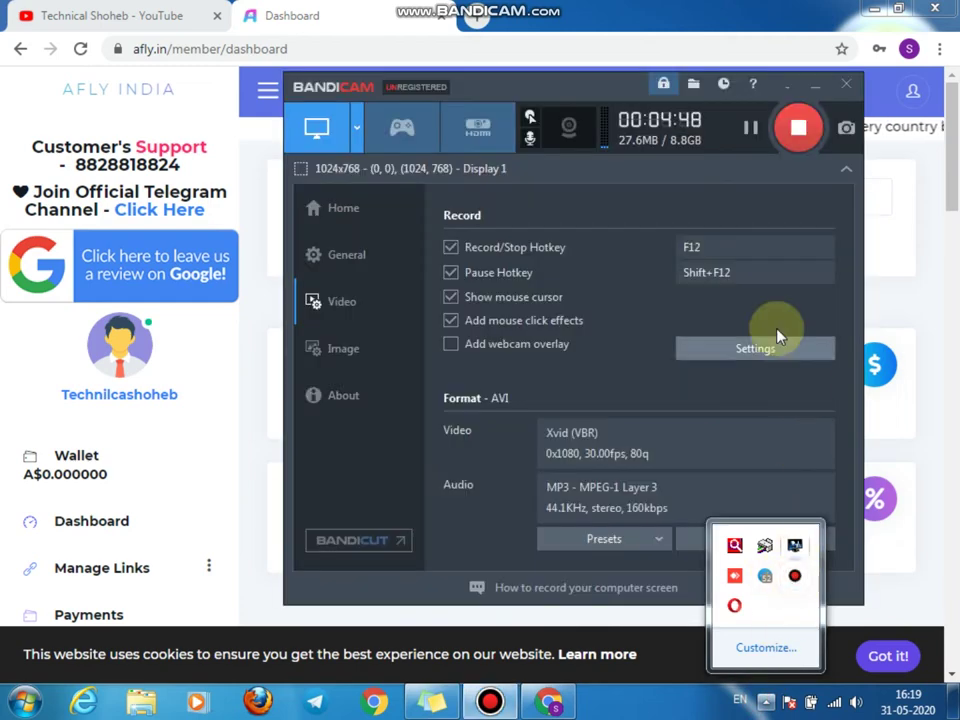
pyautogui.click(787, 86)
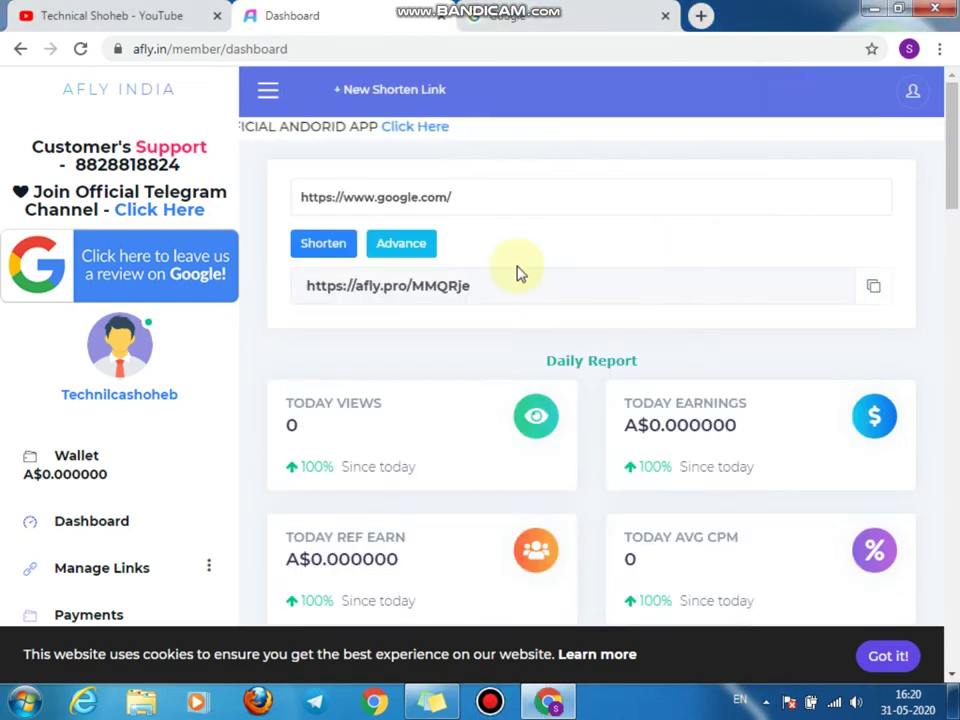
# Step: Glance at the Google tab, then come back to the AFLY dashboard's URL field
pyautogui.click(565, 8)
pyautogui.click(378, 8)
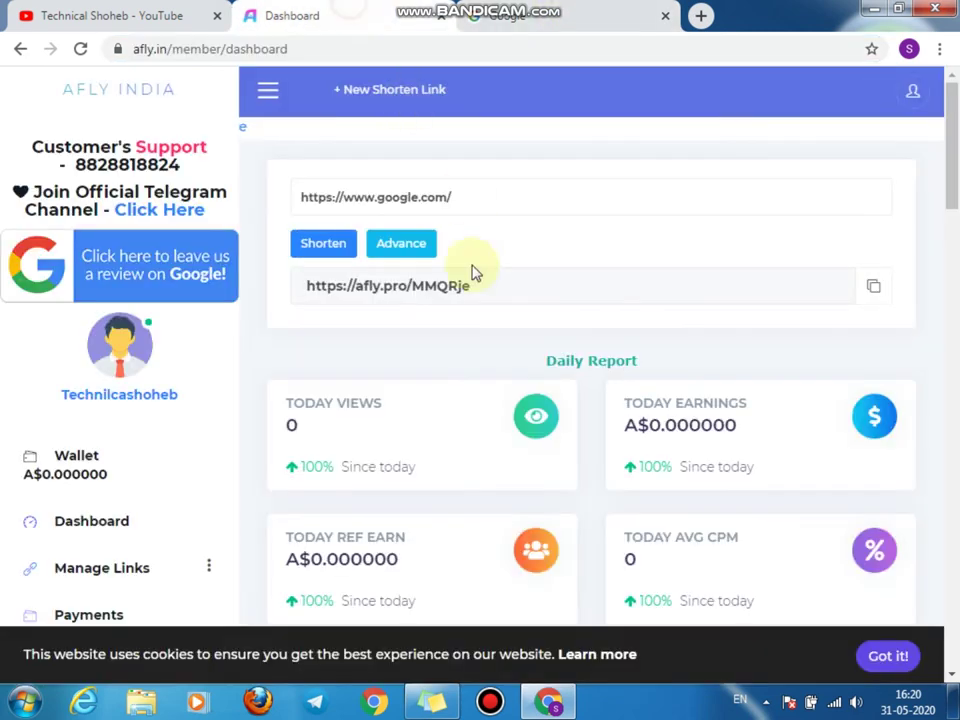
pyautogui.click(391, 198)
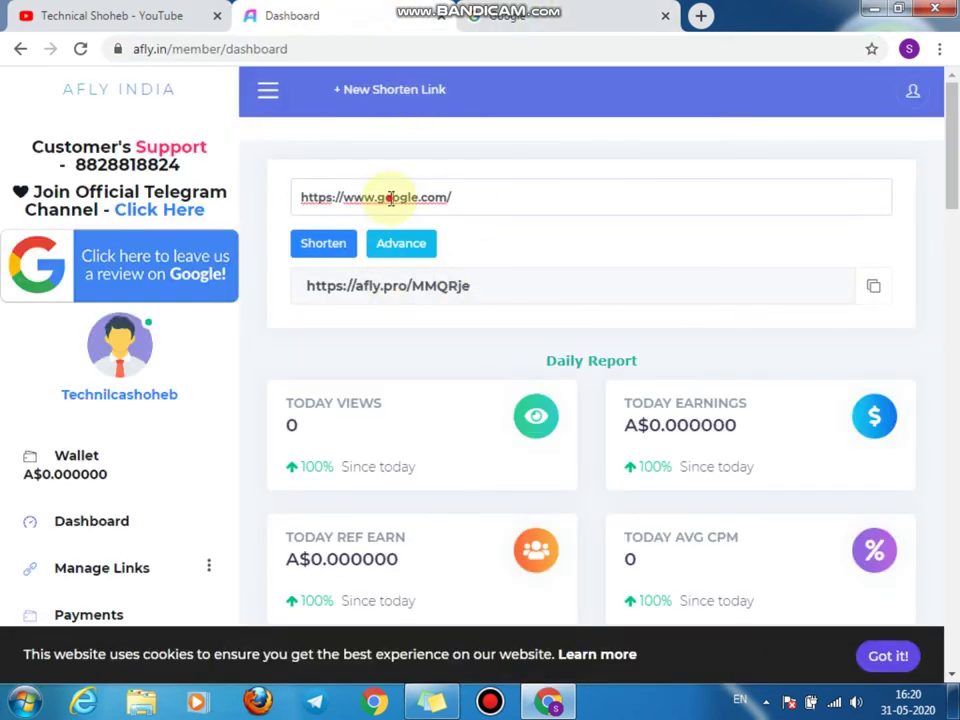
pyautogui.hotkey('ctrl', 'a')
pyautogui.press('BackSpace')
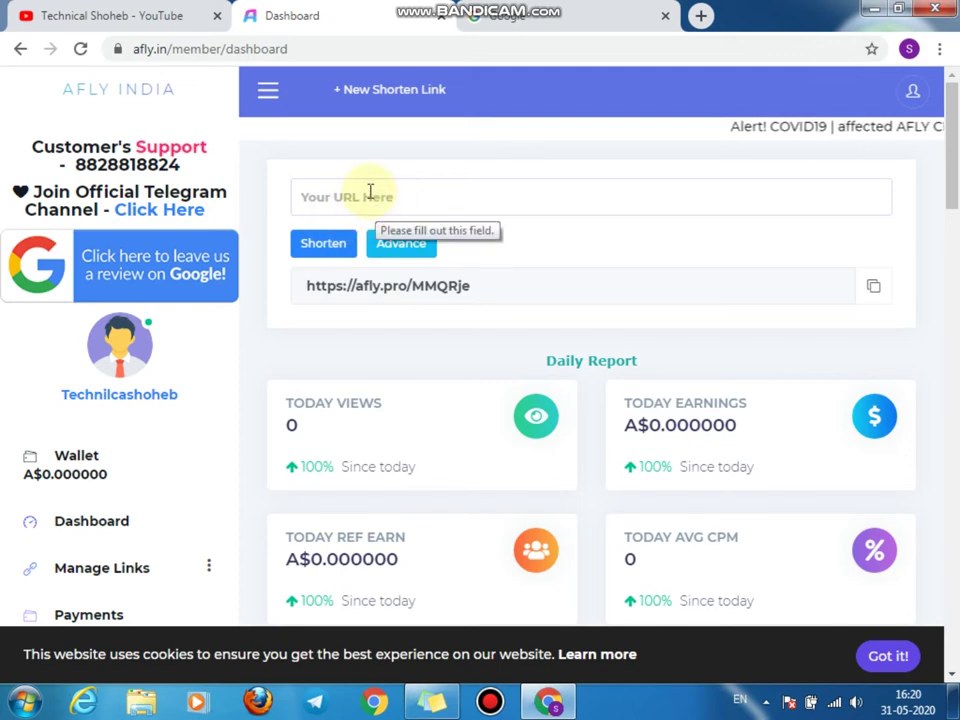
pyautogui.write('ww')
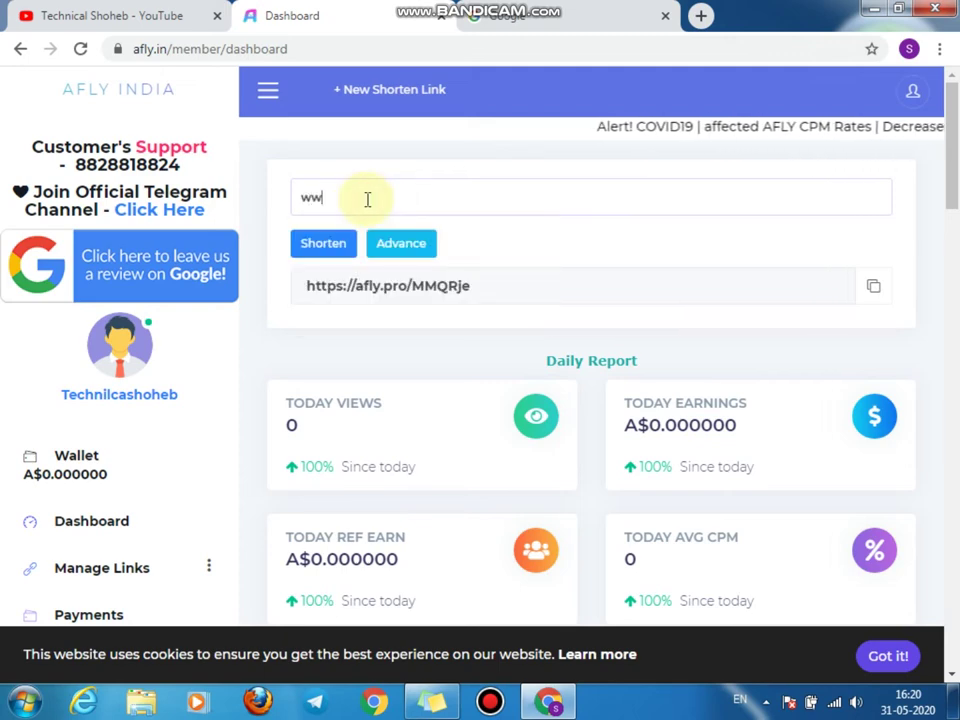
pyautogui.press('BackSpace')
pyautogui.press('BackSpace')
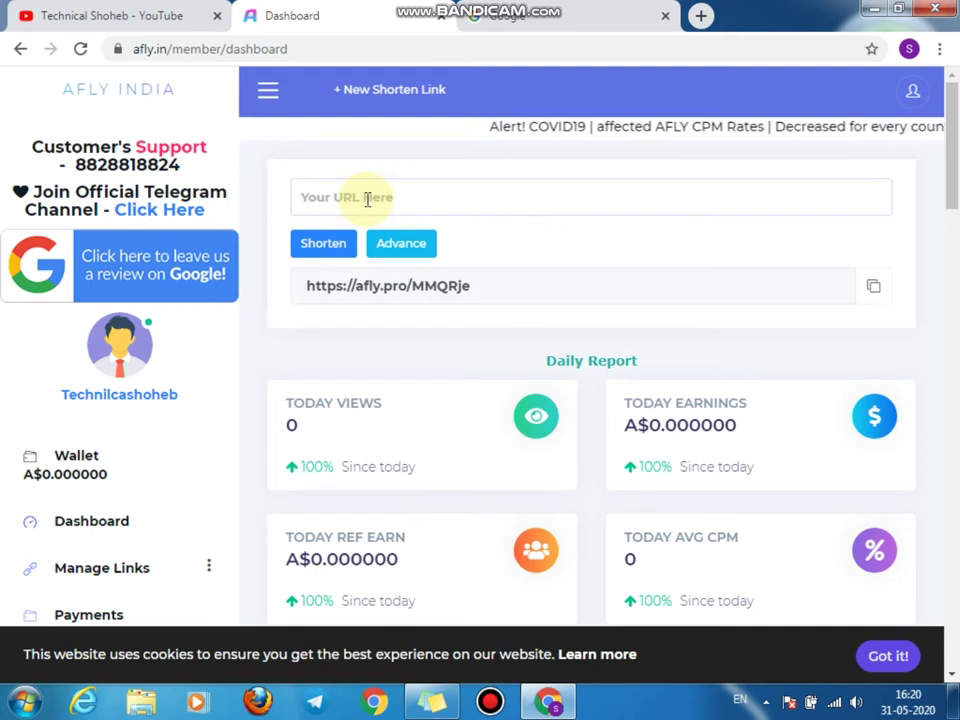
pyautogui.write('www.mhjobsalert.com')
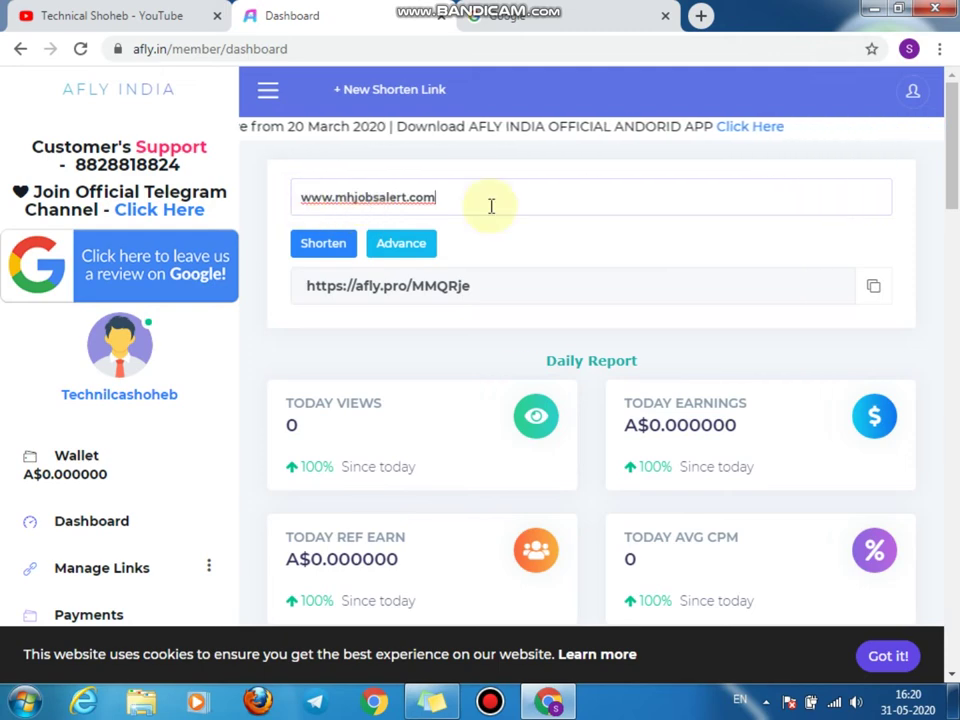
pyautogui.click(336, 250)
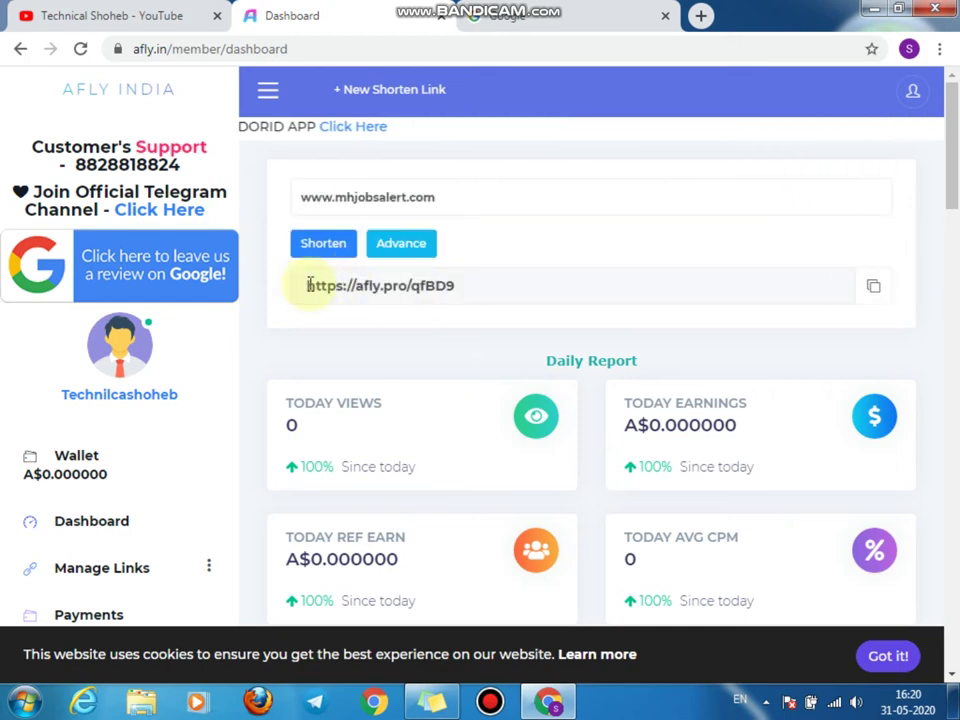
pyautogui.click(310, 285)
pyautogui.moveTo(343, 285); pyautogui.dragTo(418, 289)
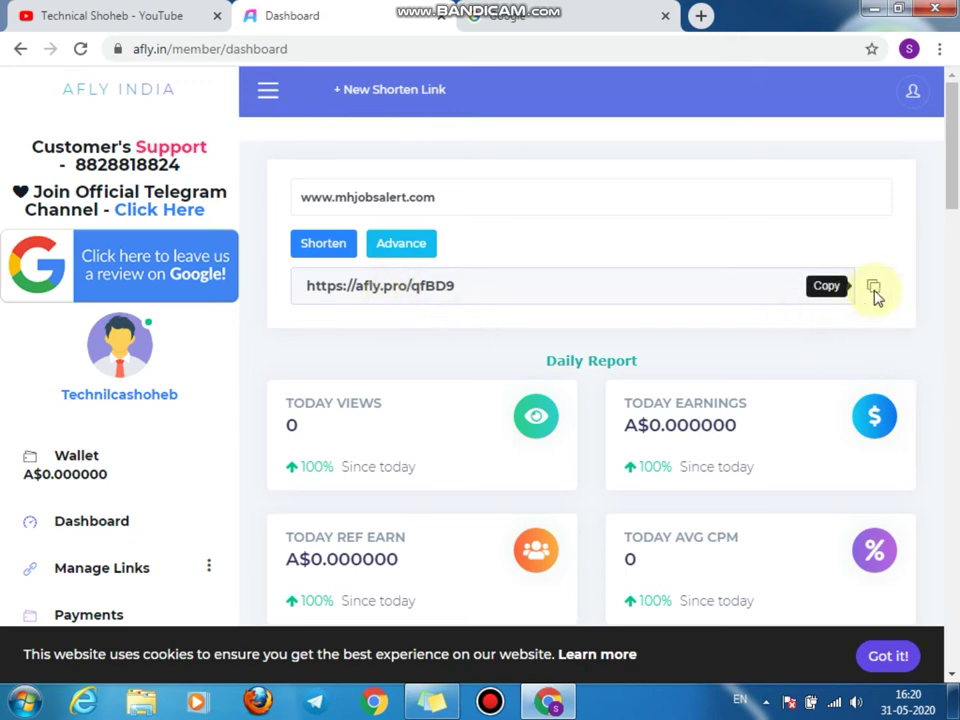
pyautogui.tripleClick(332, 283)
pyautogui.rightClick(343, 290)
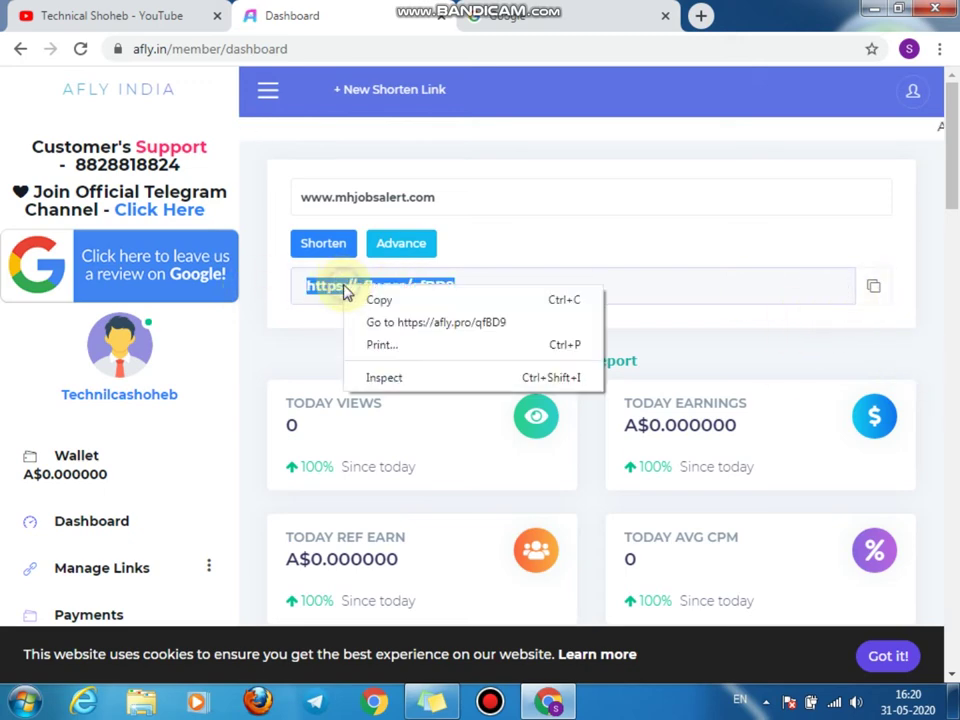
pyautogui.click(378, 300)
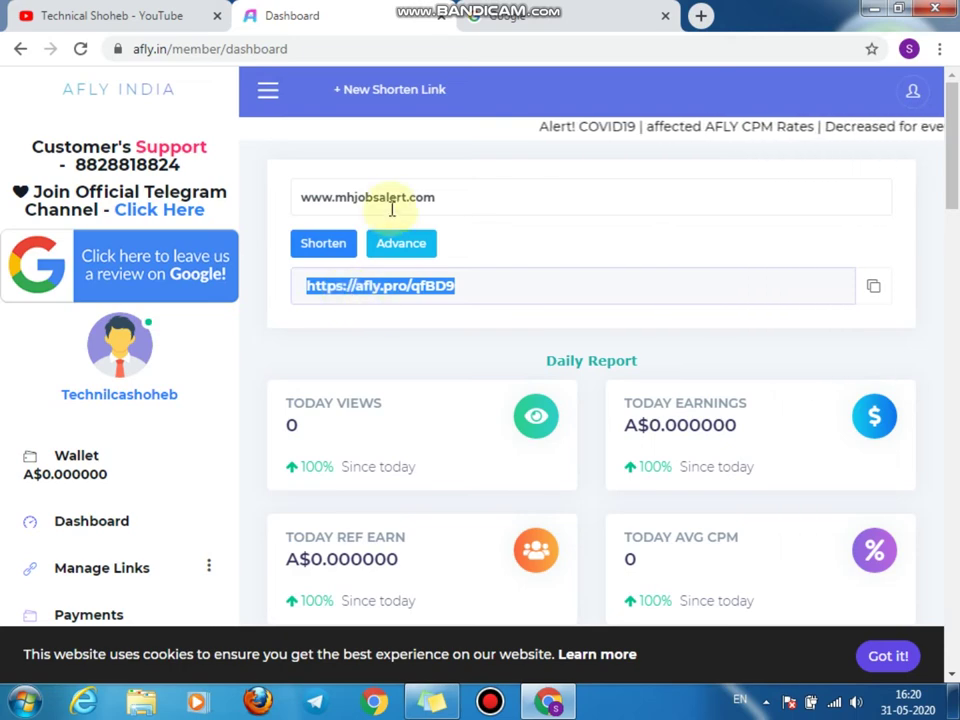
pyautogui.rightClick(396, 299)
pyautogui.click(424, 315)
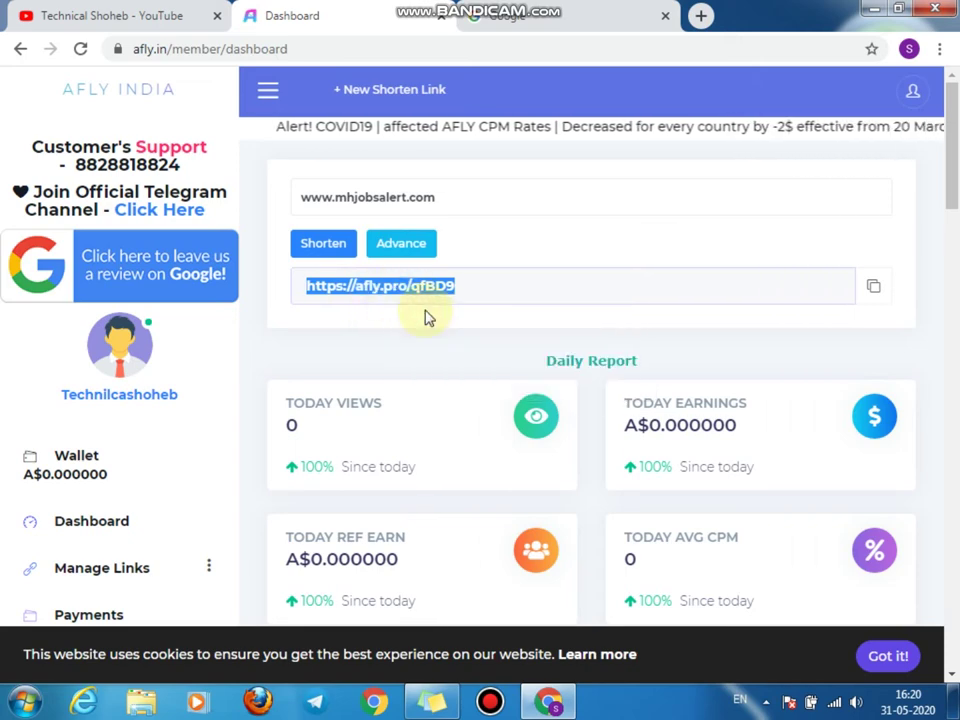
pyautogui.click(540, 15)
pyautogui.click(665, 16)
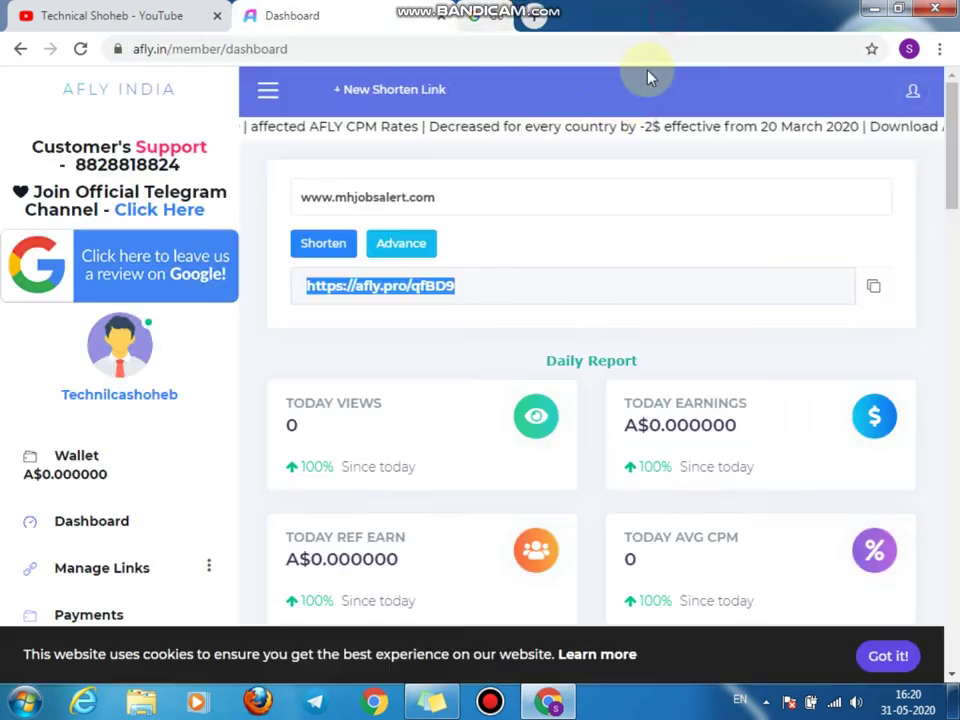
pyautogui.click(908, 48)
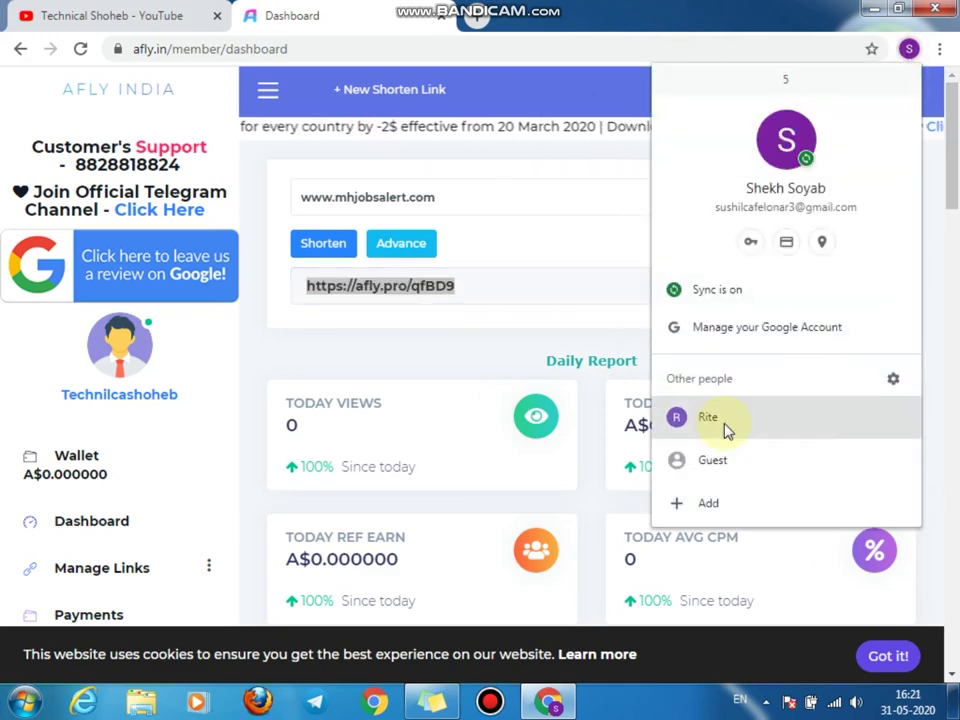
pyautogui.click(724, 458)
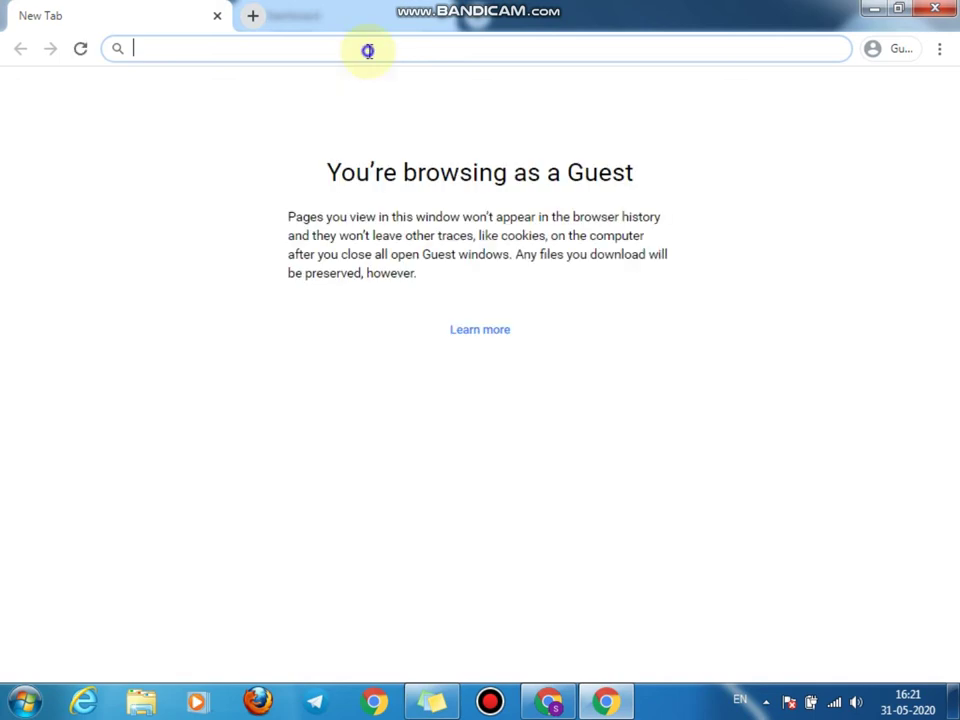
pyautogui.rightClick(366, 48)
pyautogui.click(412, 145)
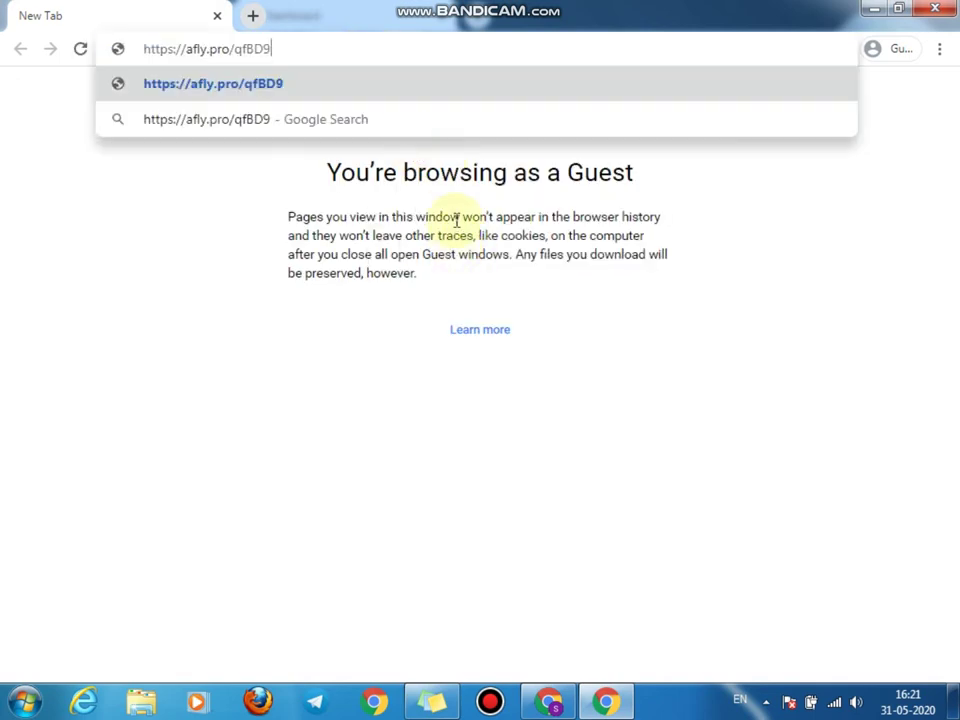
pyautogui.press('Return')
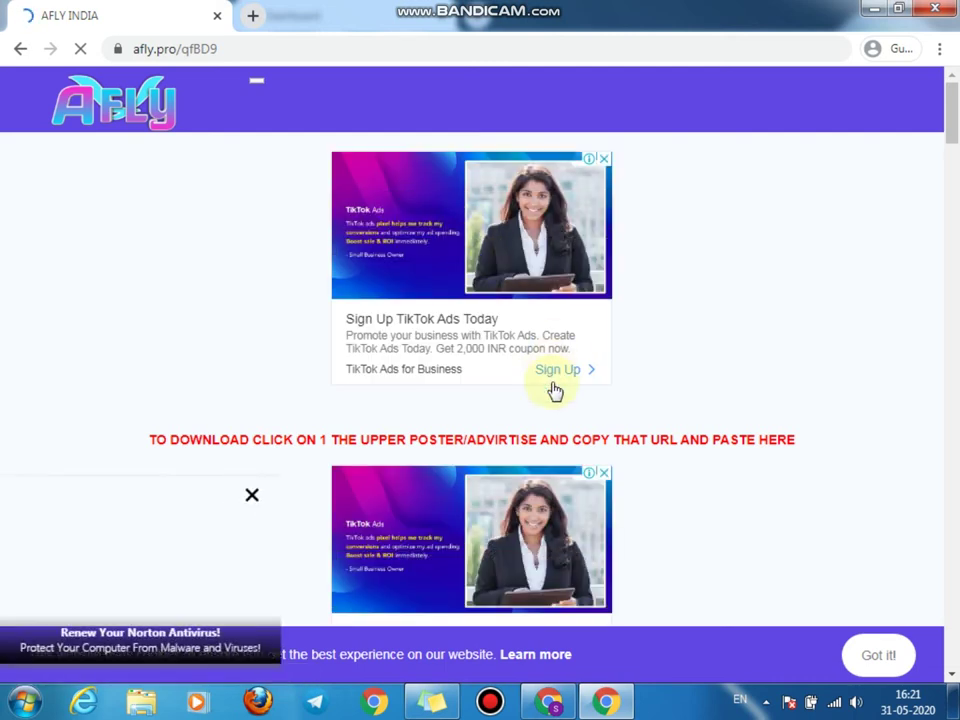
# Step: Scroll to the reCAPTCHA on the afly.pro/qfBD9 page and tick I'm not a robot
pyautogui.scroll(-2, 650, 420)
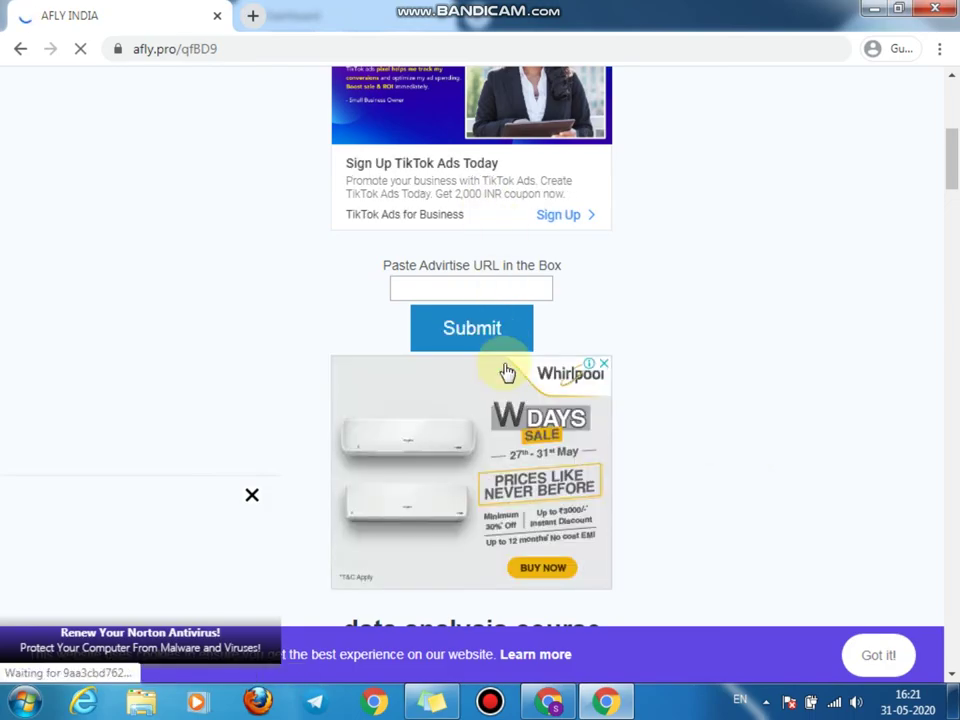
pyautogui.scroll(-15, 507, 375)
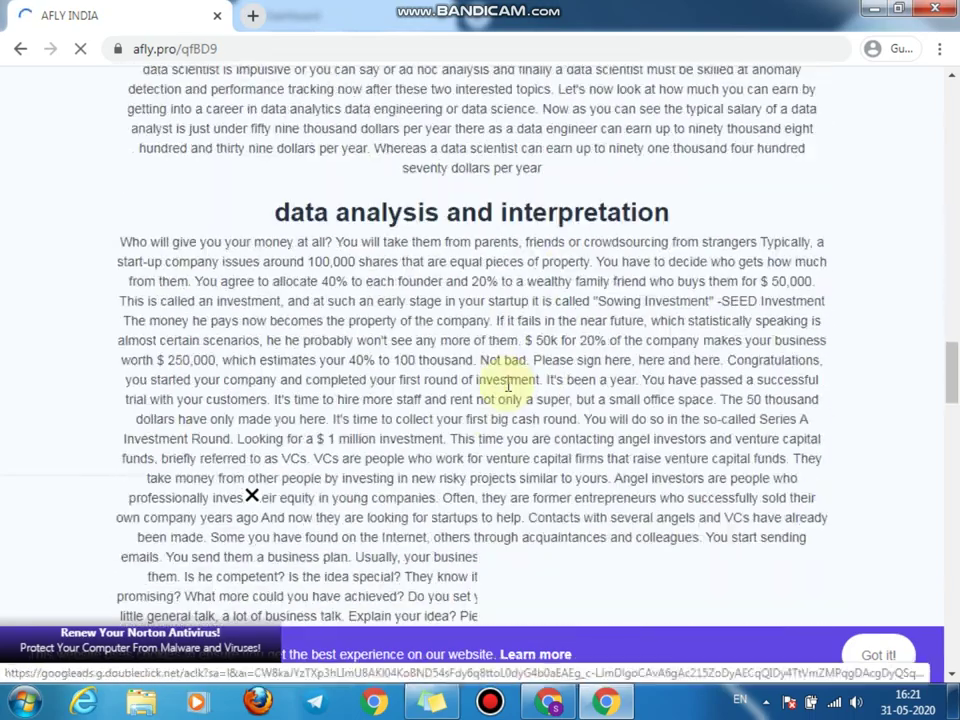
pyautogui.scroll(-15, 507, 385)
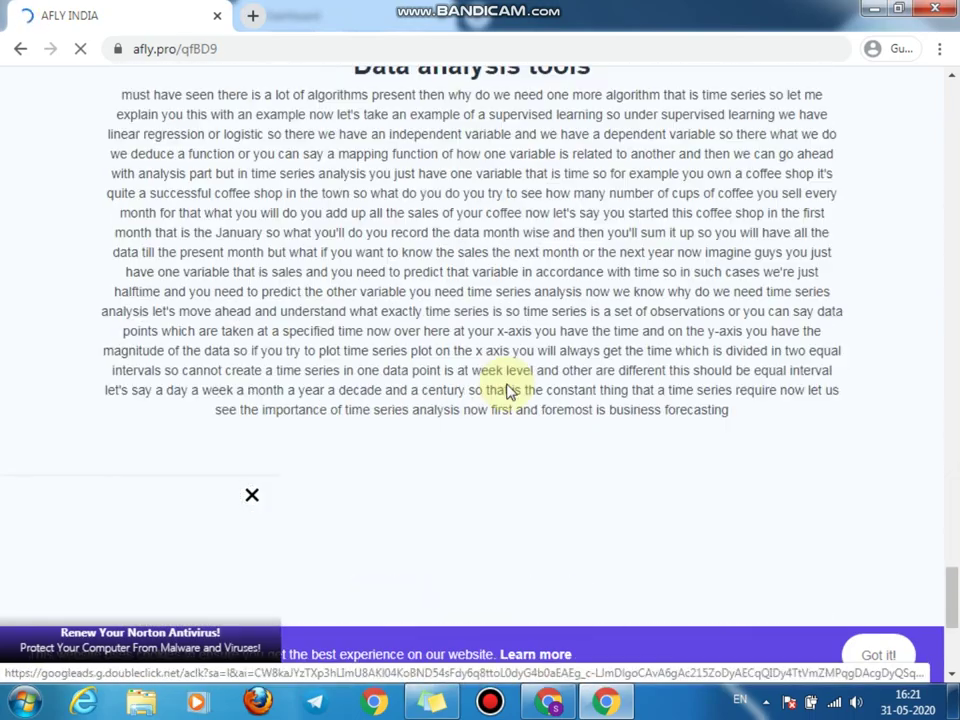
pyautogui.scroll(4, 369, 197)
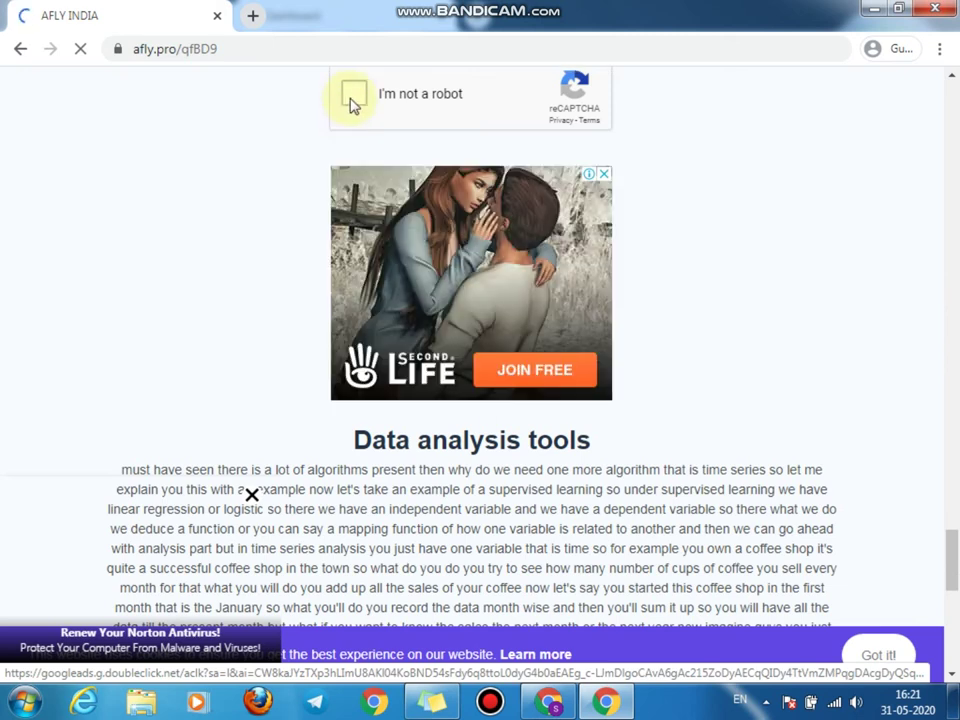
pyautogui.click(350, 99)
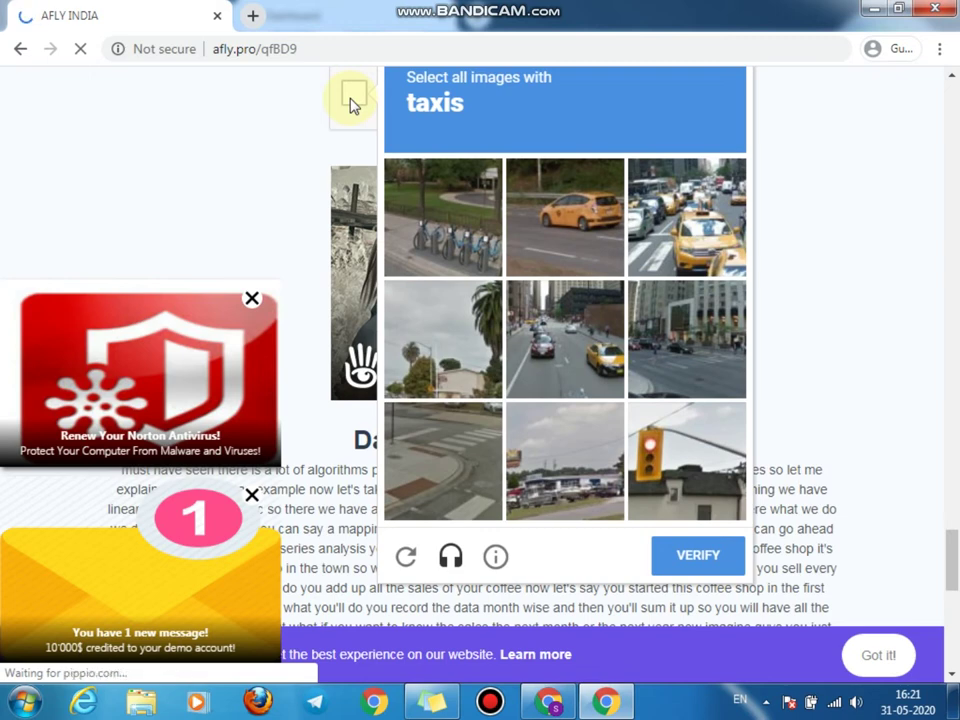
# Step: Select the three taxi tiles in the reCAPTCHA grid and verify the selection
pyautogui.click(585, 214)
pyautogui.click(686, 217)
pyautogui.click(600, 360)
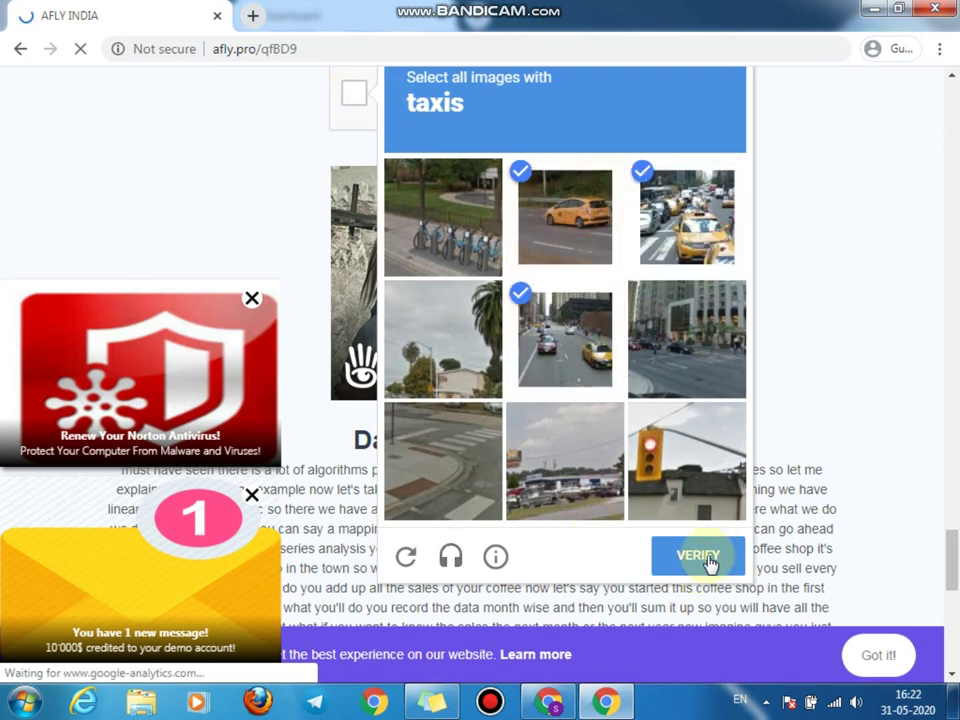
pyautogui.click(700, 558)
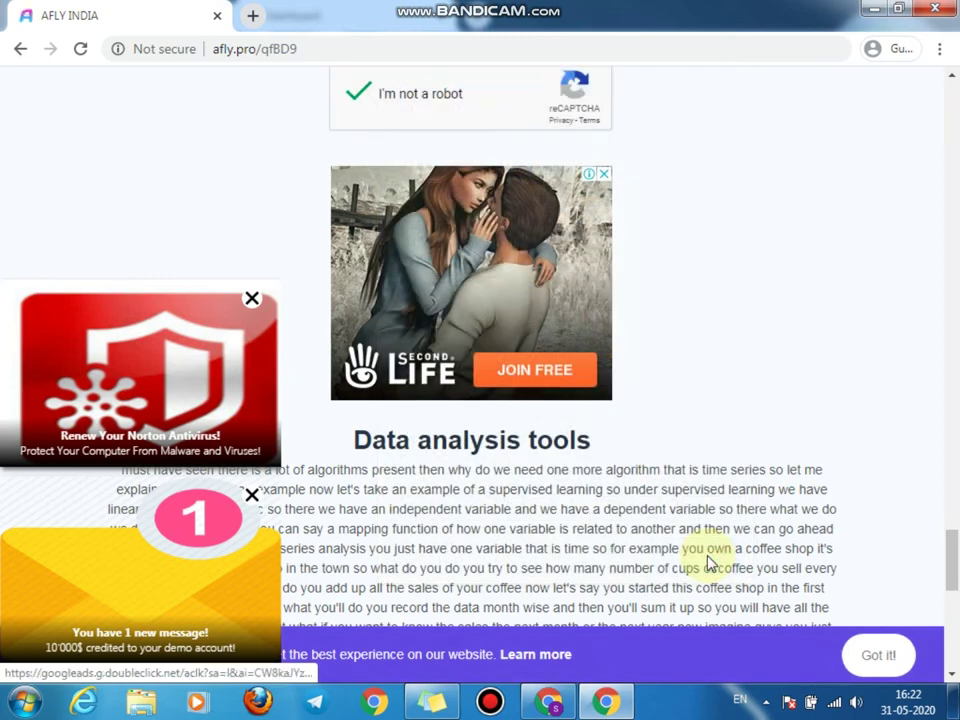
pyautogui.scroll(-10, 606, 476)
# Step: Continue Next past the verified check and scroll down toward the 'Your link is almost ready' countdown
pyautogui.click(488, 326)
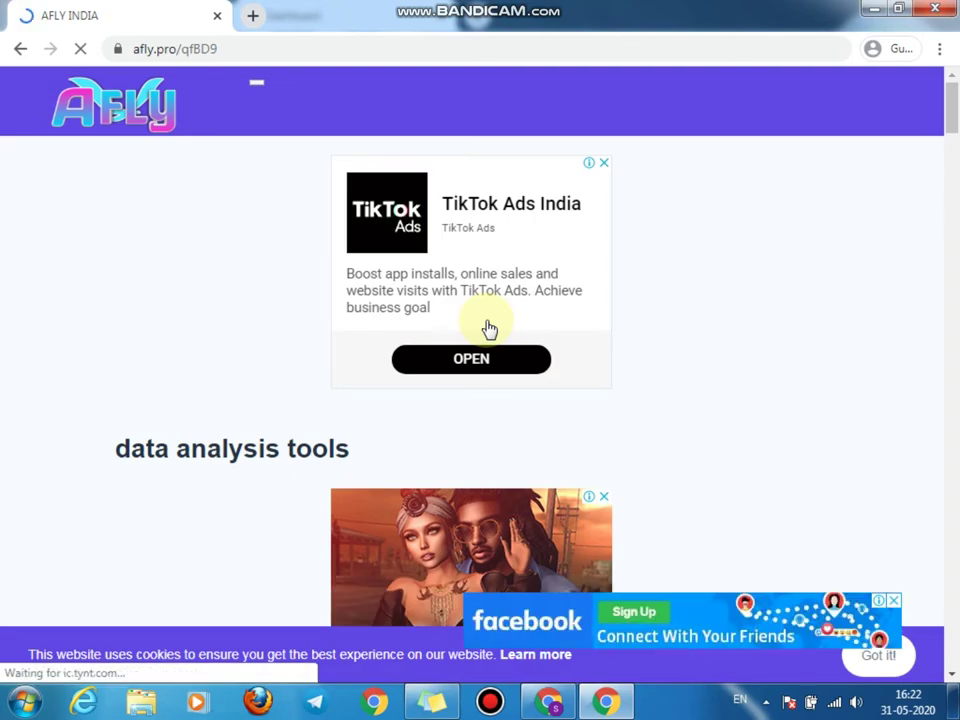
pyautogui.scroll(-20, 489, 329)
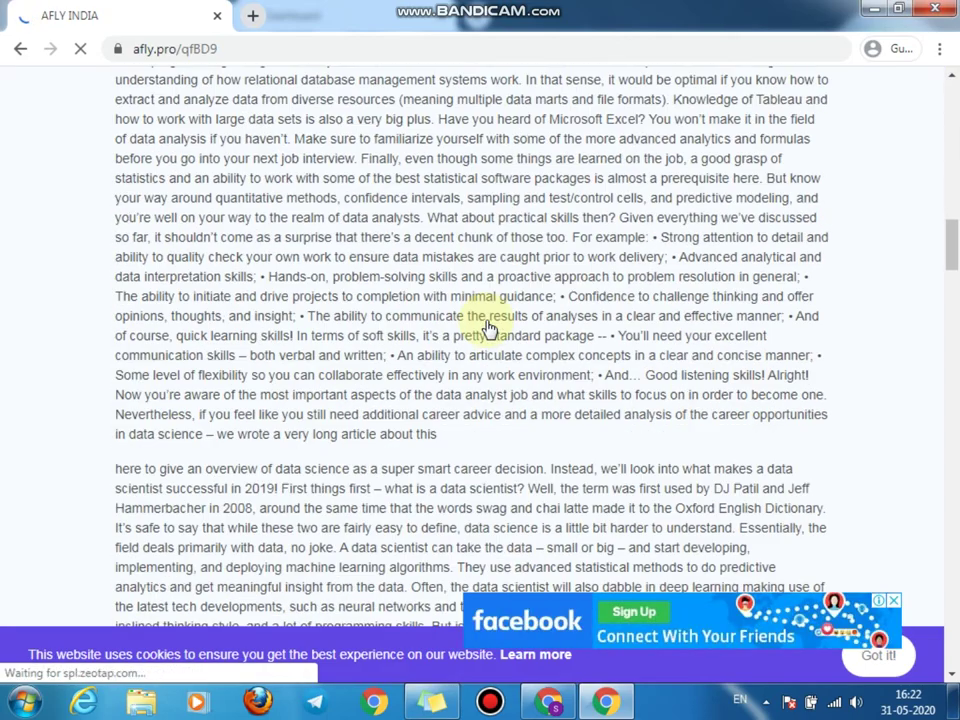
pyautogui.scroll(-20, 489, 329)
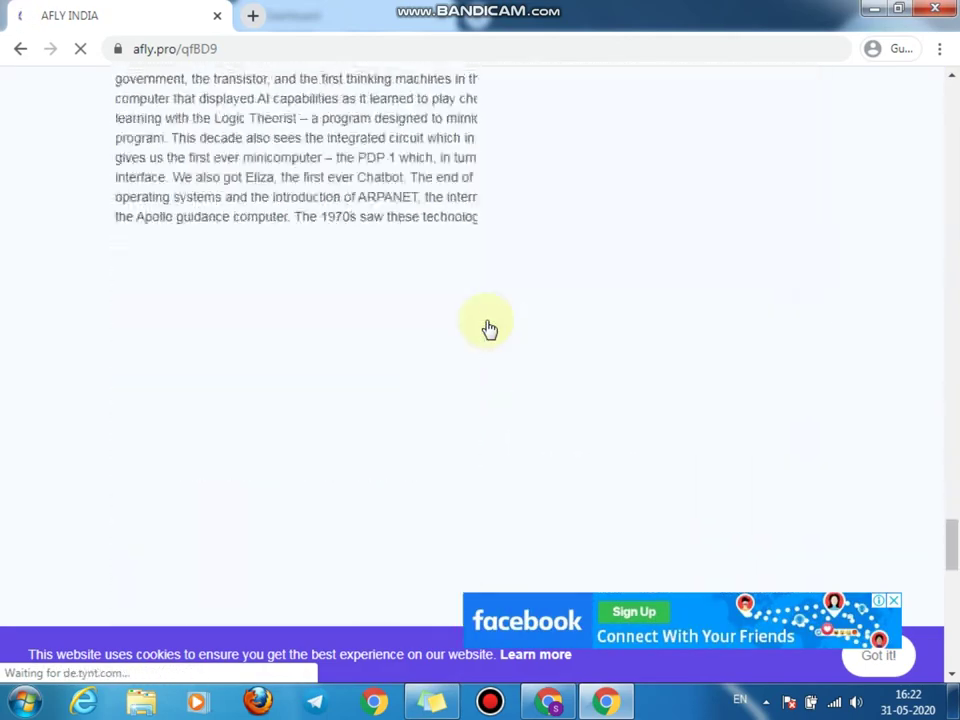